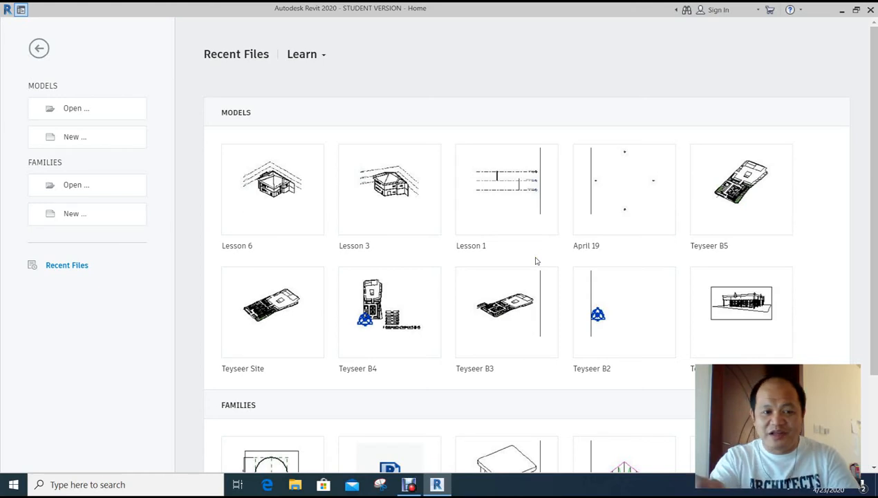
Step: Open the recent Lesson 6 project and bring the house closer in the 3D view
click(280, 201)
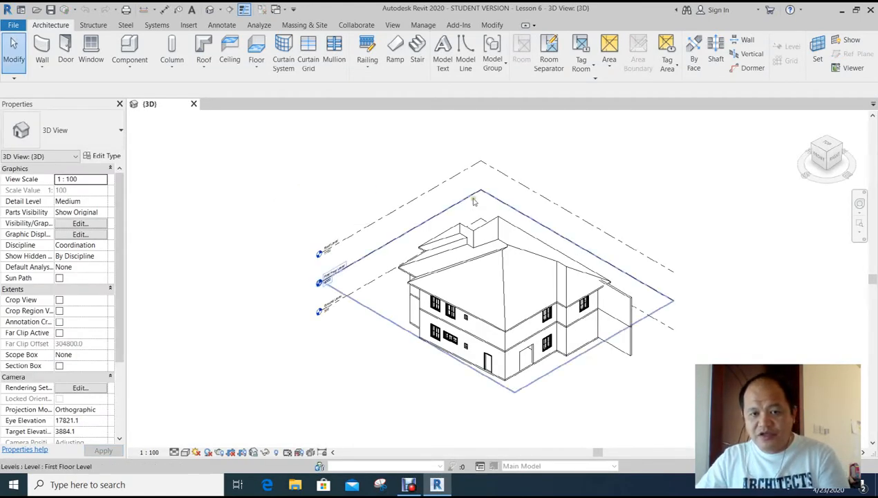
scroll(573, 381, up, 2)
scroll(574, 381, up, 4)
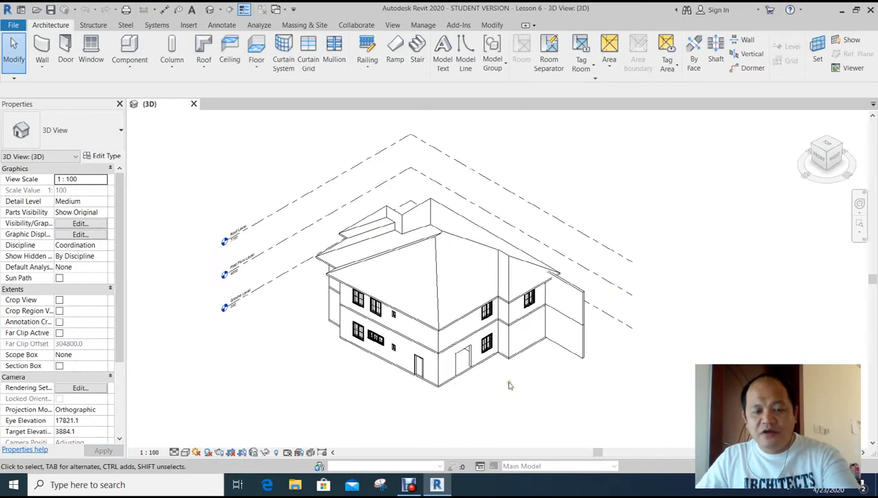
mouse_move(521, 379)
middle_down()
mouse_move(526, 402)
mouse_move(522, 386)
middle_up()
scroll(526, 393, up, 3)
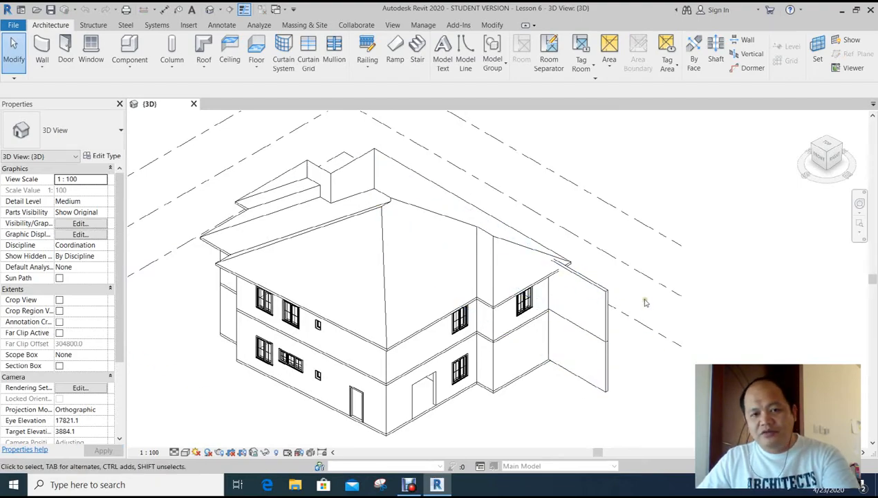
Step: Try to trim the projecting first-floor wall to the adjoining window wall at the house corner, unjoining the conflicting elements
mouse_move(622, 311)
shift+middle_down()
mouse_move(654, 305)
mouse_move(661, 328)
mouse_move(682, 256)
mouse_move(660, 331)
mouse_move(683, 323)
mouse_move(653, 366)
mouse_move(672, 373)
mouse_move(634, 307)
shift+middle_up()
scroll(622, 283, up, 3)
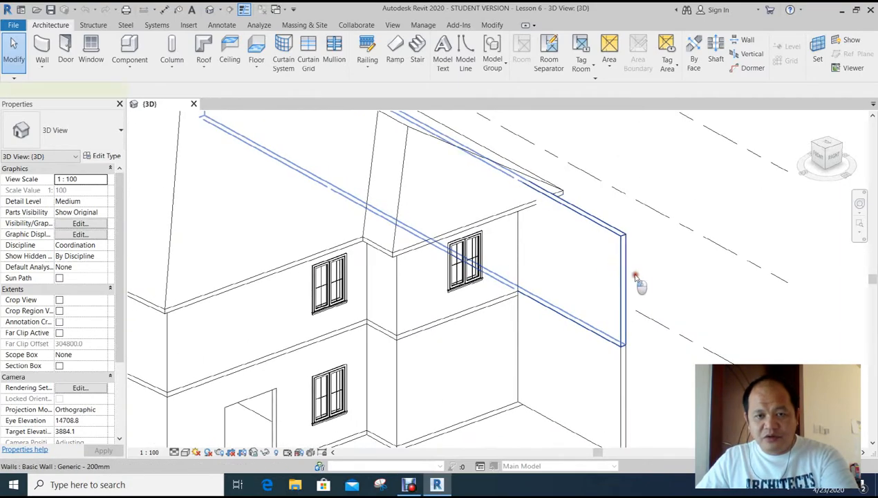
click(628, 270)
scroll(694, 282, down, 1)
middle_drag(694, 287, 682, 311)
click(683, 312)
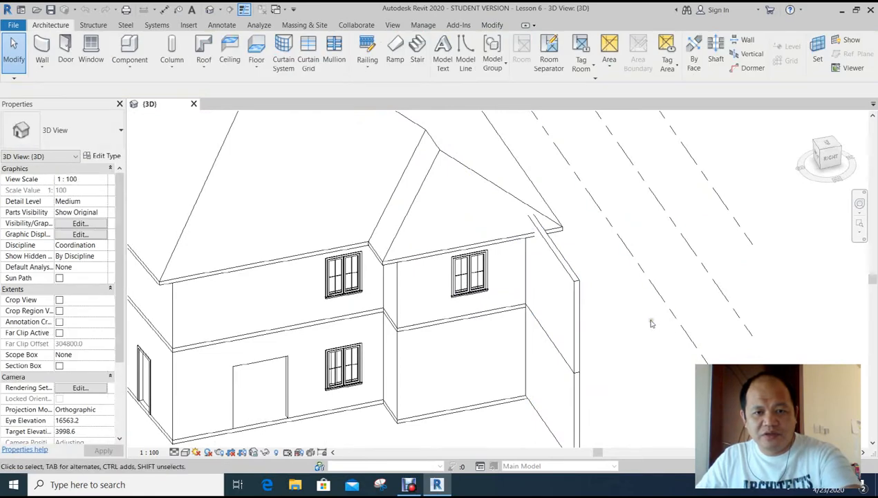
middle_drag(657, 296, 664, 295)
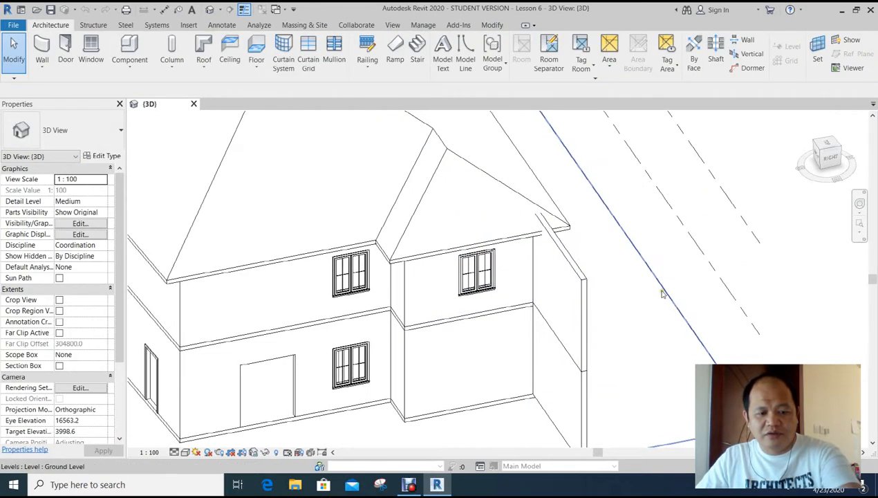
key(t)
key(r)
click(557, 282)
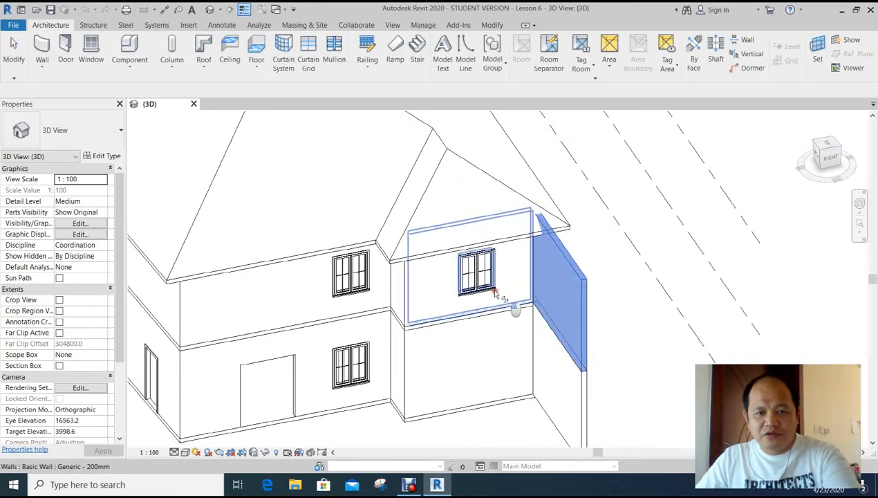
click(513, 305)
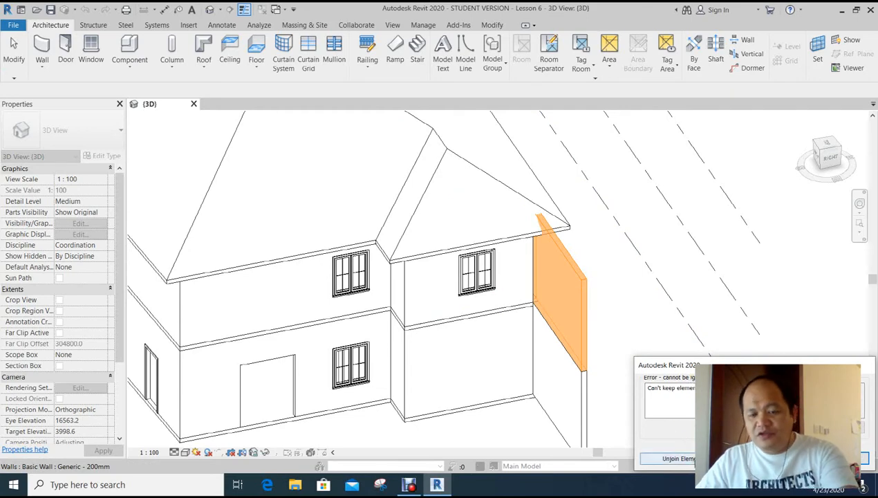
click(674, 458)
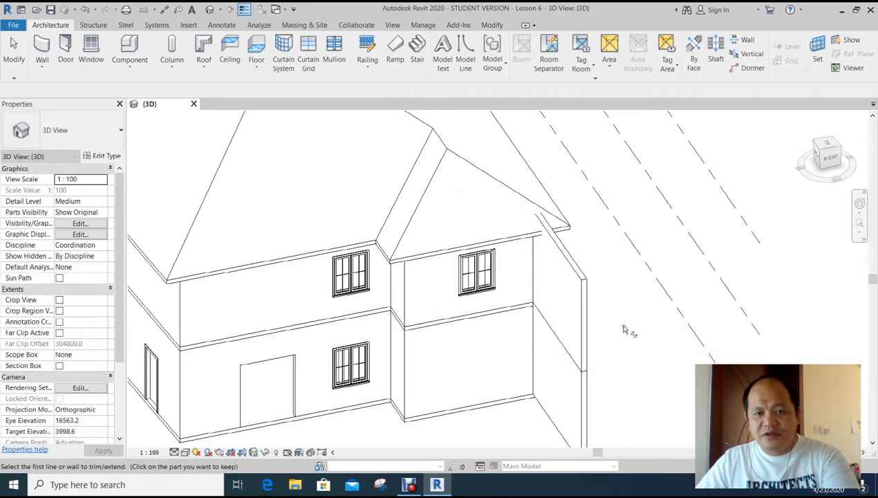
key(Escape)
Step: Check the trimmed first-floor wall from the back of the house and undo the trim
shift+middle_drag(590, 292, 681, 245)
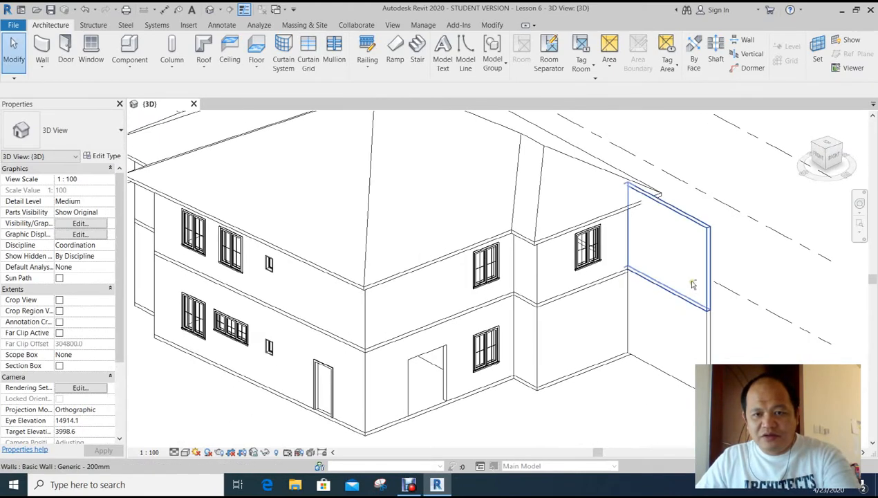
click(676, 240)
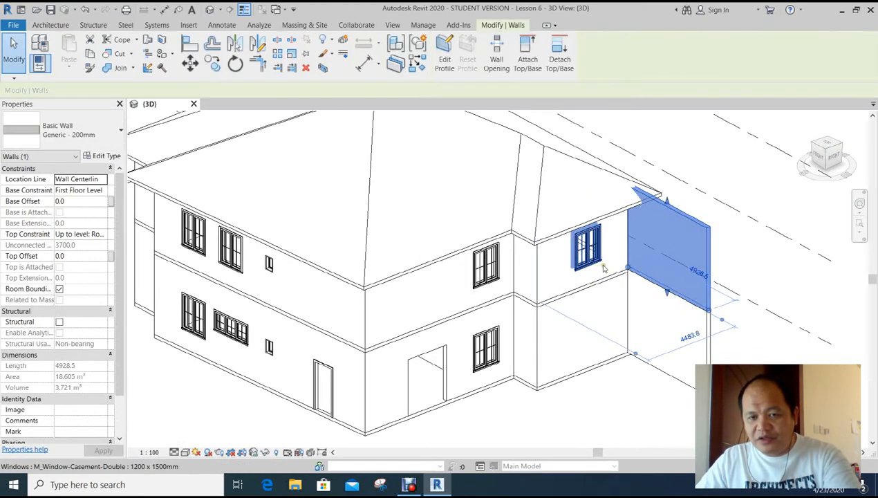
middle_drag(702, 315, 433, 308)
key(Escape)
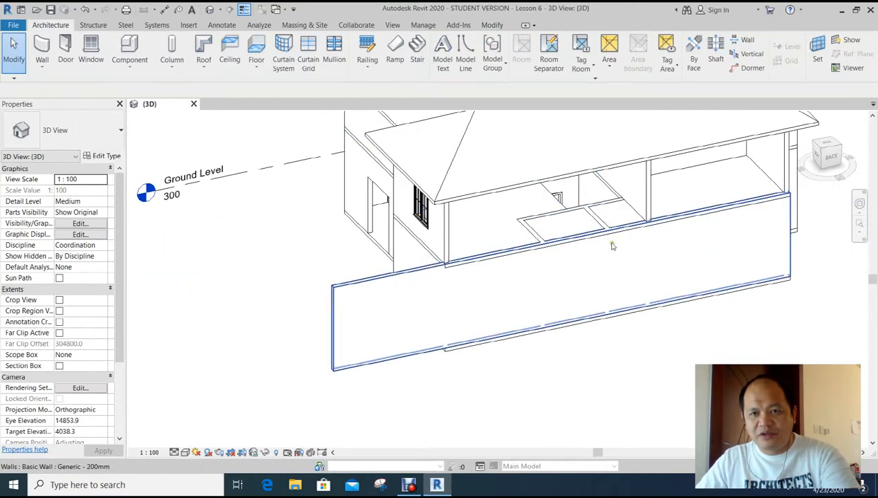
middle_drag(637, 326, 583, 343)
key(ctrl+z)
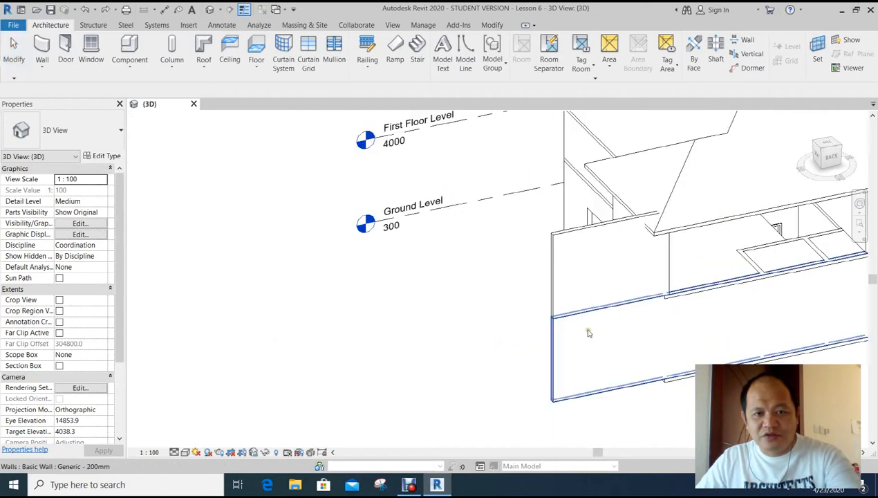
scroll(618, 343, up, 1)
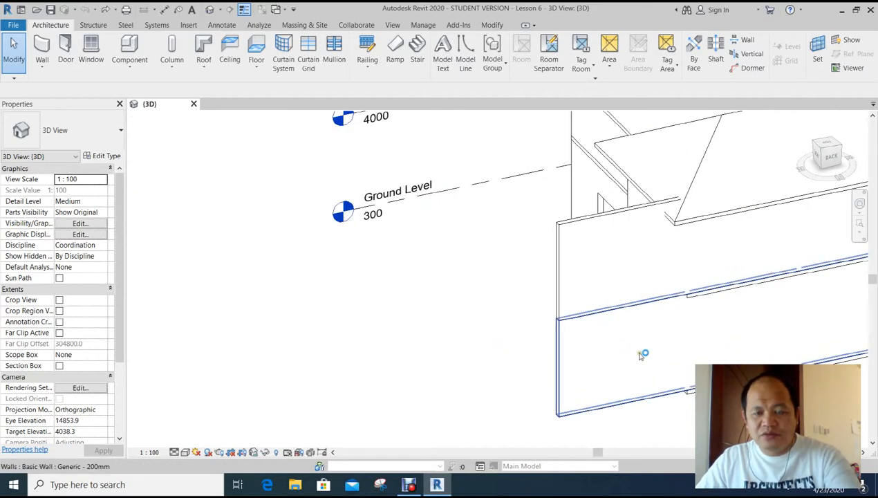
scroll(639, 353, down, 5)
middle_drag(639, 353, 646, 374)
shift+middle_drag(208, 322, 653, 340)
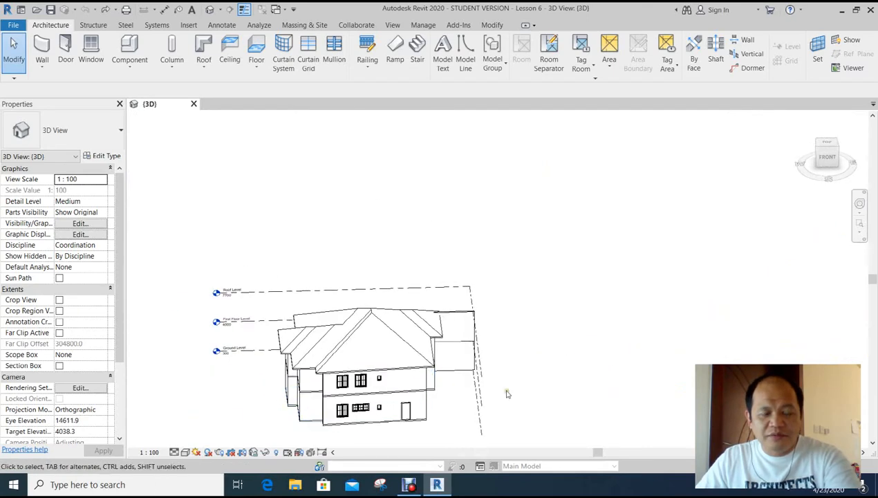
middle_drag(509, 401, 455, 315)
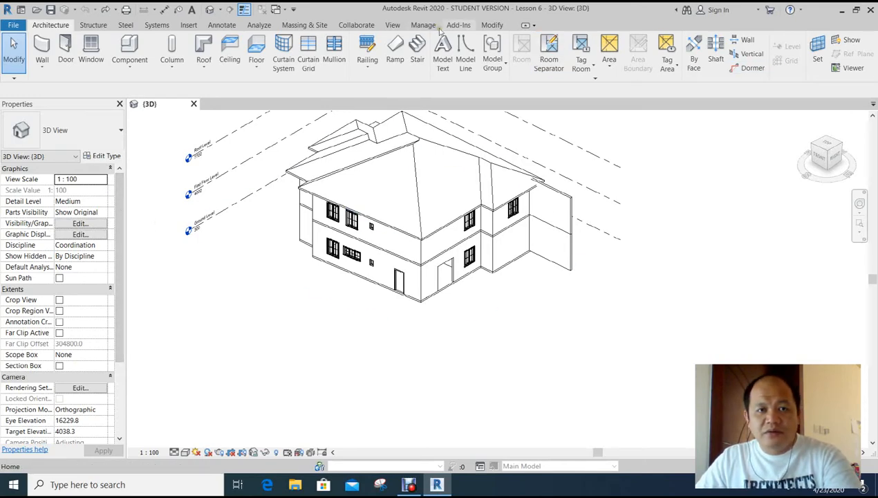
Step: Show the Project Browser and open the First Floor Level floor plan
click(392, 25)
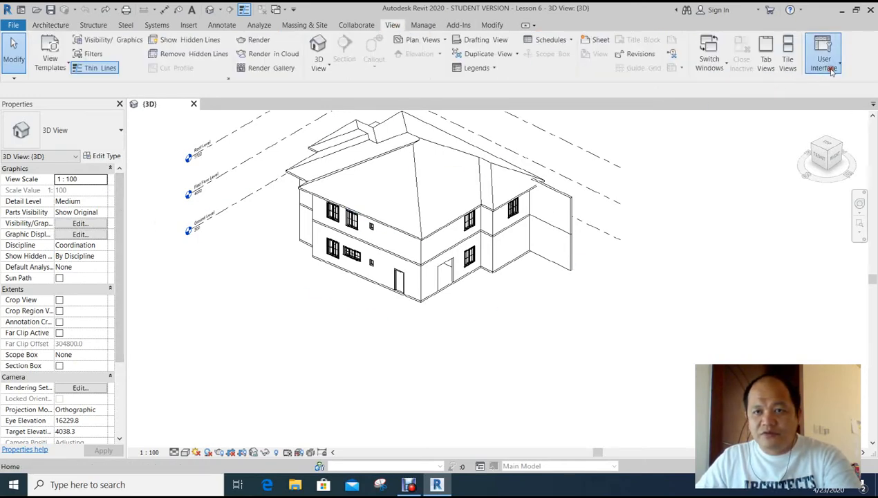
click(823, 58)
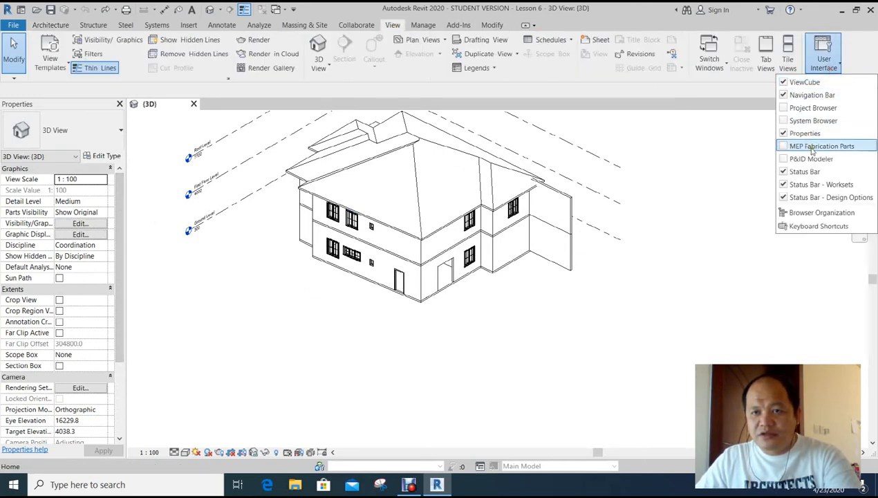
click(795, 108)
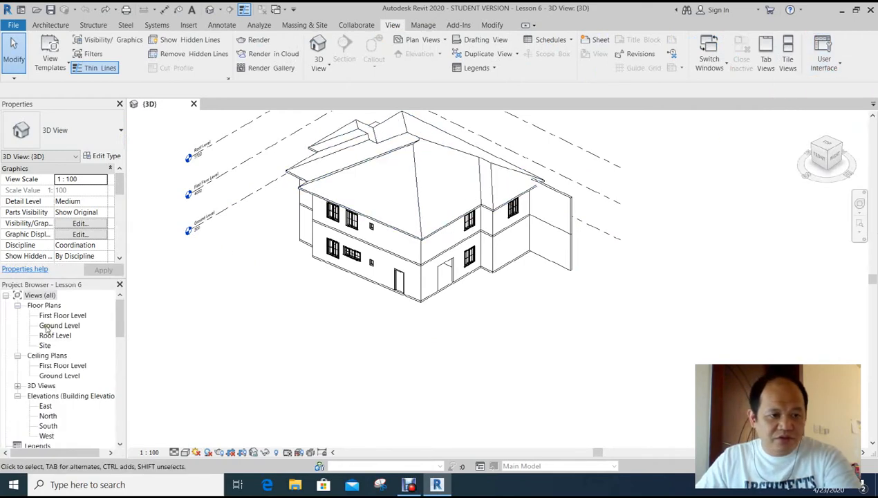
double_click(55, 315)
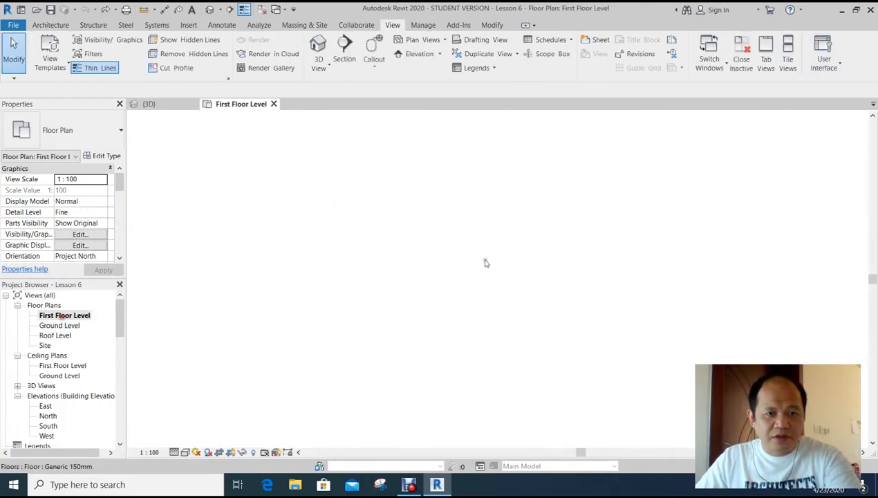
Step: Shorten the long rear first-floor wall by pulling its projecting end back to the corner with the window wall
scroll(545, 251, up, 5)
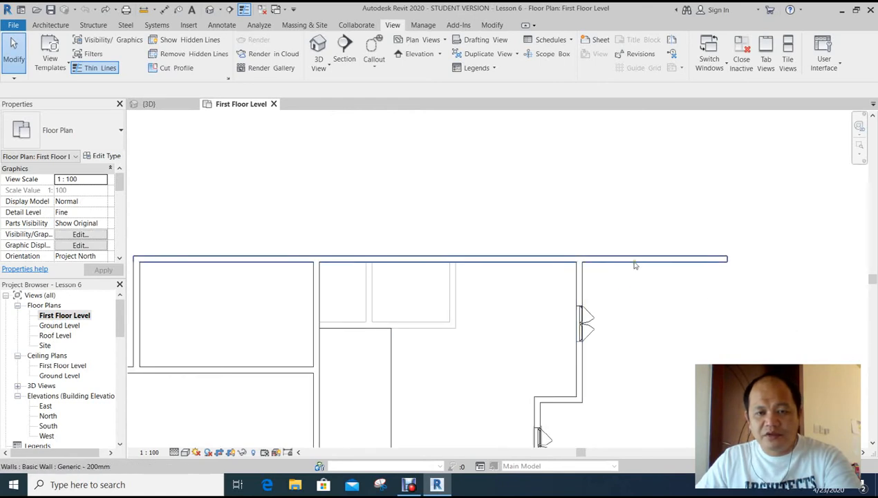
middle_drag(558, 281, 503, 216)
scroll(504, 213, up, 2)
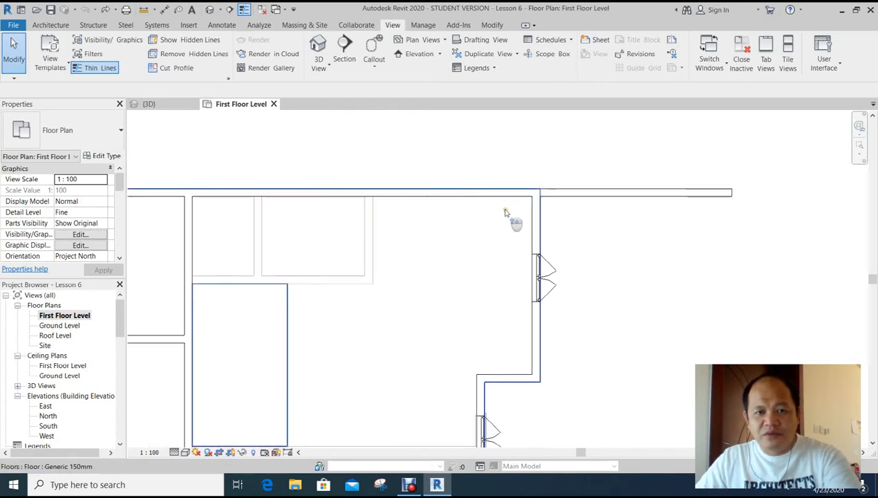
click(574, 196)
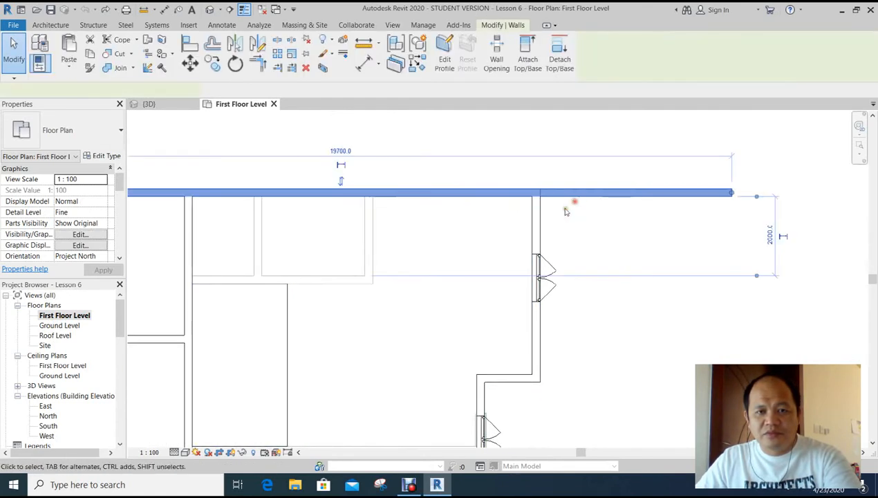
drag(730, 192, 537, 192)
scroll(704, 242, up, 1)
middle_drag(686, 241, 671, 249)
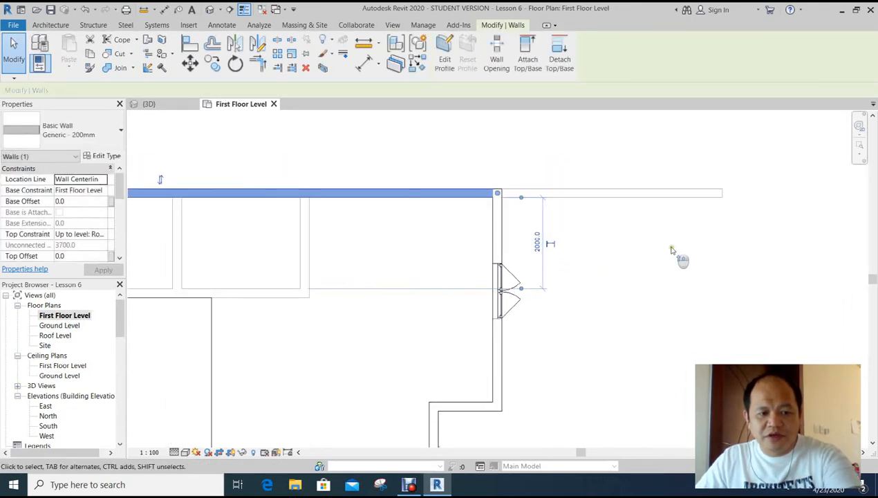
click(664, 248)
scroll(643, 204, down, 4)
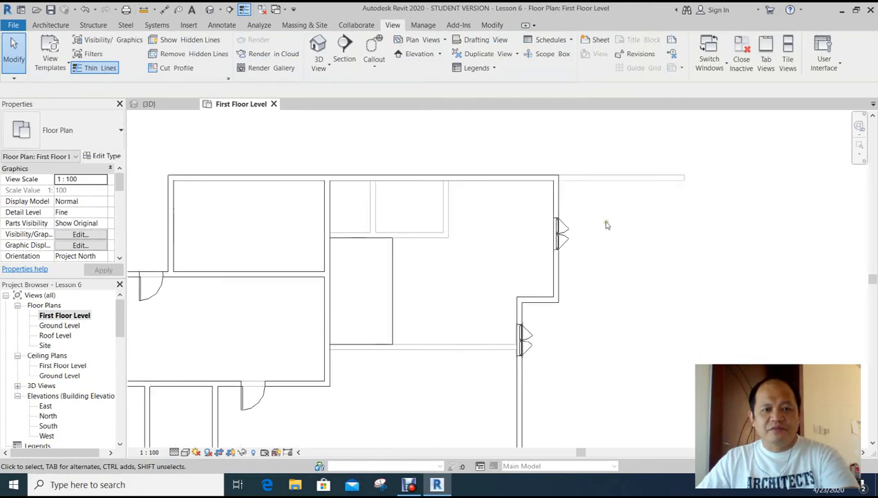
Step: Return to the 3D view and examine the shortened first-floor wall from the rear and front of the house
click(168, 105)
middle_drag(542, 270, 546, 227)
scroll(534, 240, up, 4)
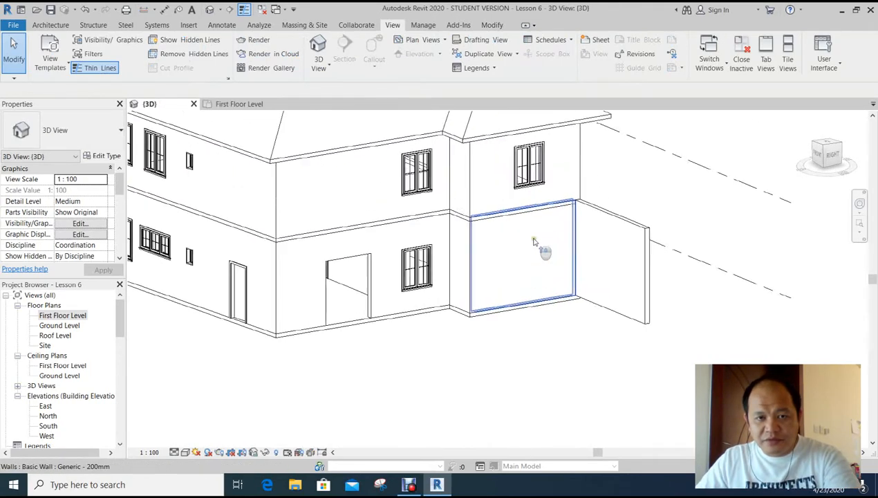
scroll(707, 253, down, 2)
shift+middle_drag(705, 254, 603, 280)
middle_drag(619, 332, 326, 355)
scroll(496, 339, up, 1)
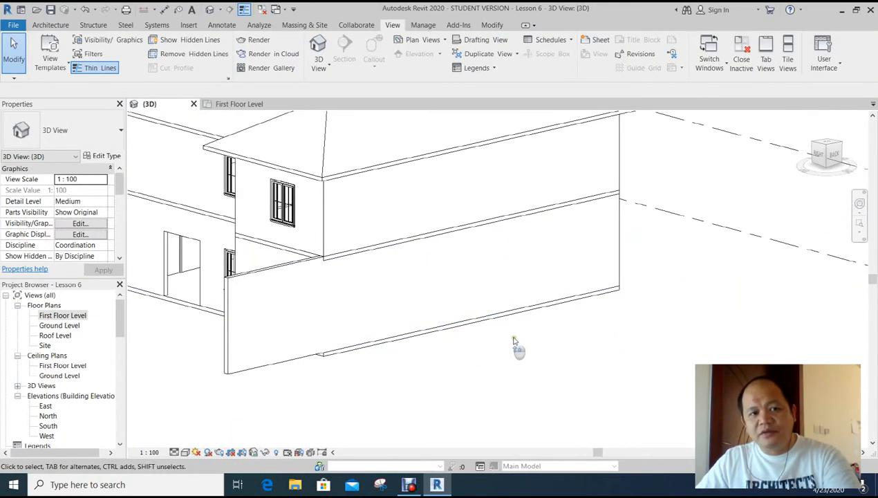
middle_drag(528, 346, 557, 417)
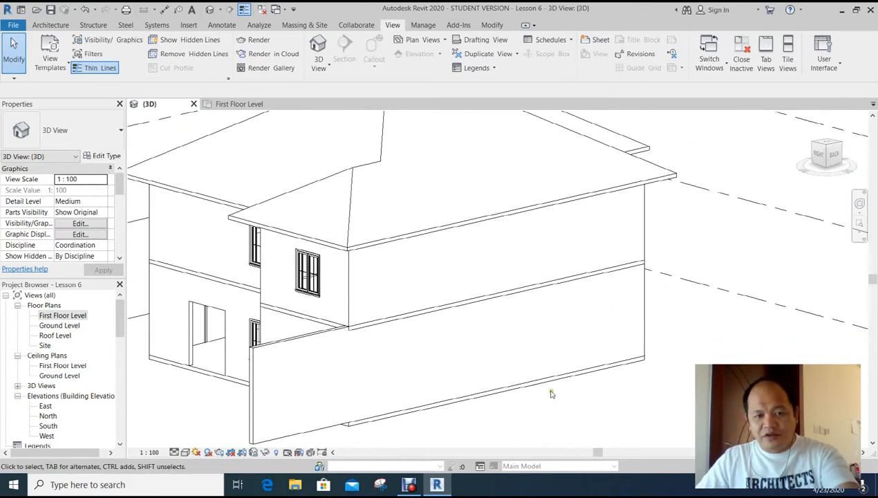
shift+middle_drag(487, 296, 571, 398)
middle_drag(608, 377, 555, 356)
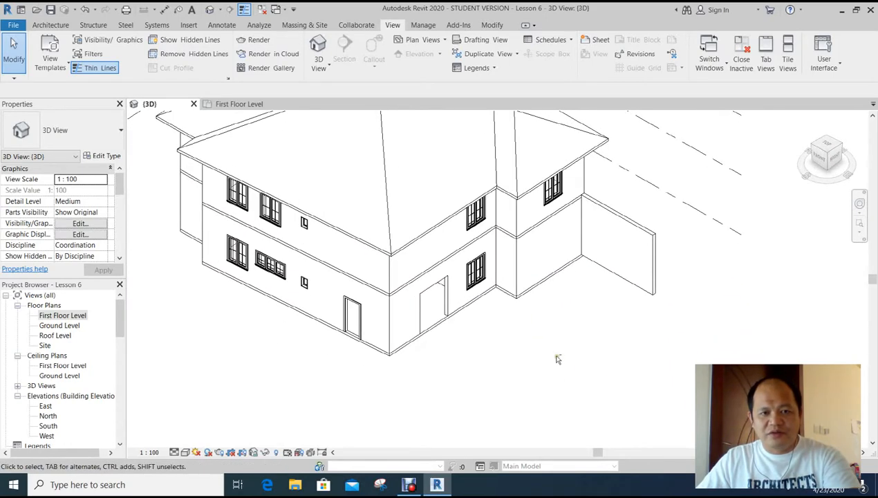
shift+middle_drag(589, 318, 586, 405)
scroll(587, 379, up, 1)
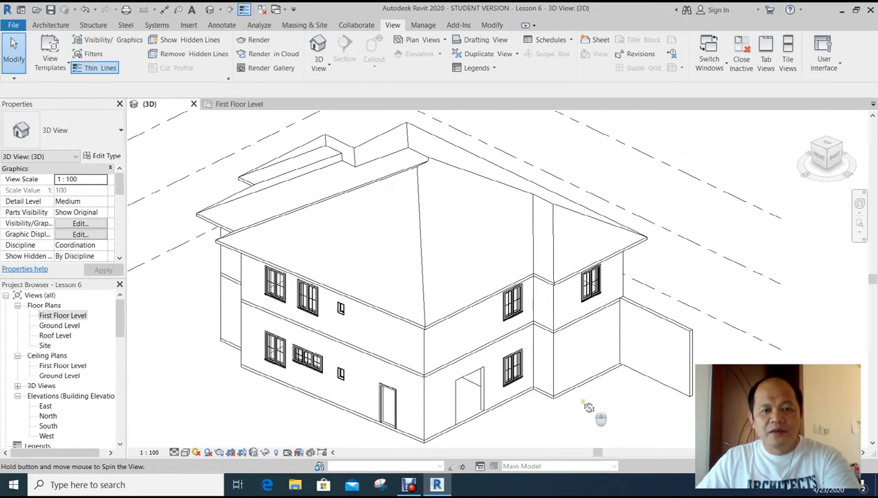
Step: Assign the Roofing, Tile material to the structure layer of the Generic - 125mm roof type
click(473, 262)
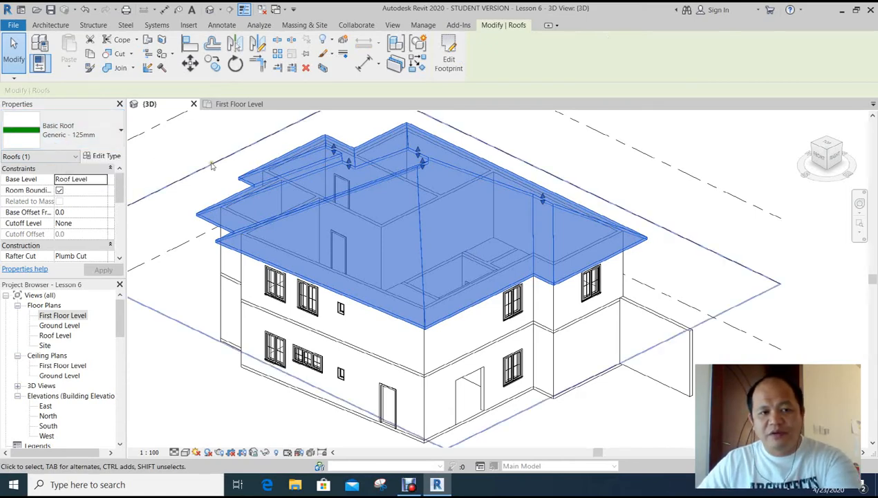
click(105, 156)
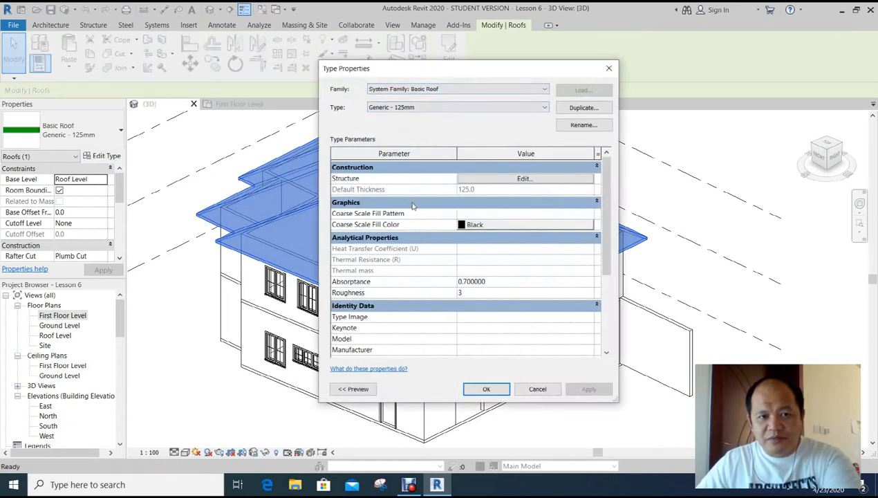
click(523, 179)
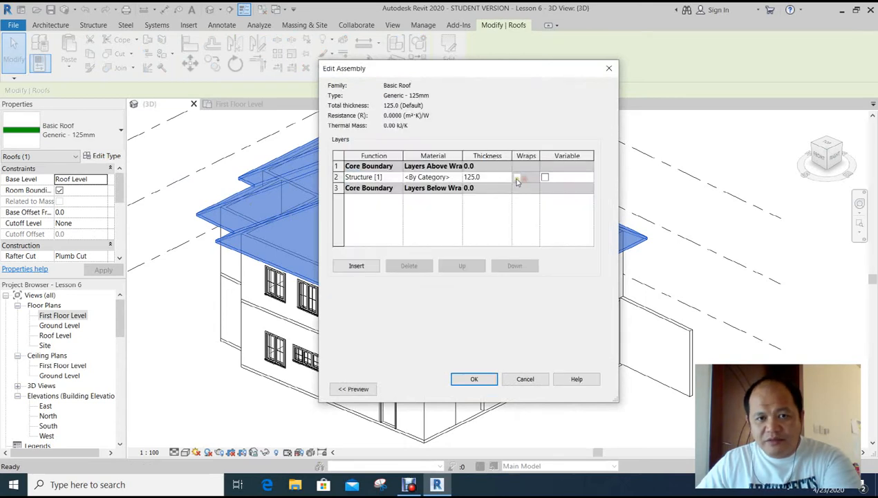
click(449, 178)
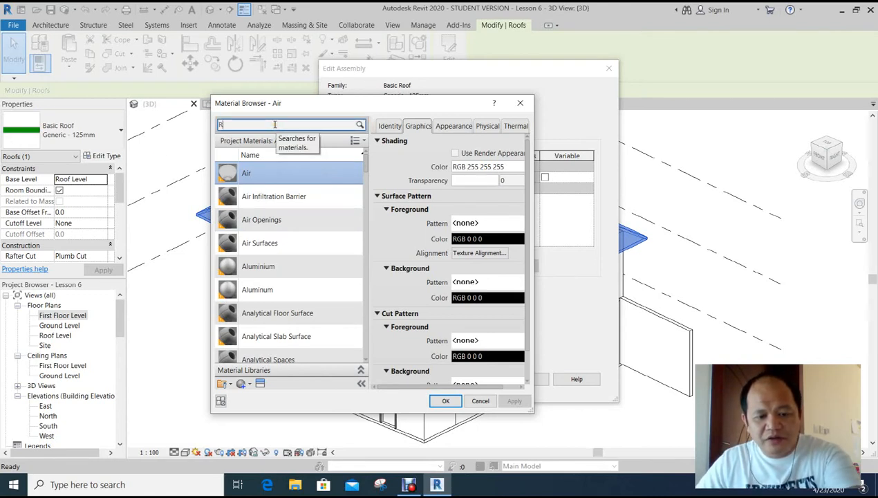
text(OOF)
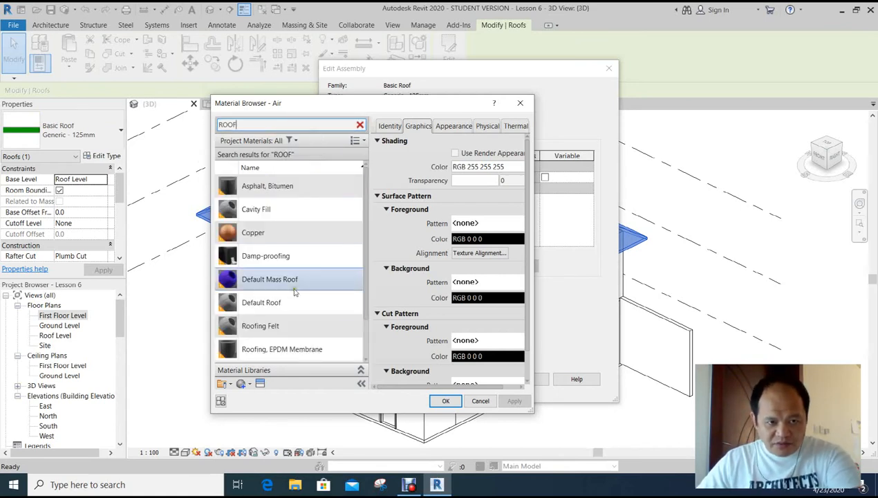
scroll(293, 327, down, 1)
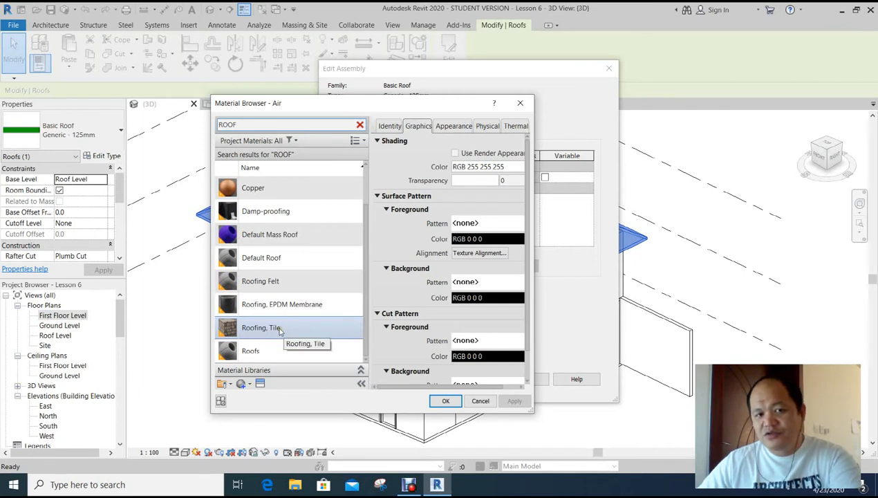
click(280, 330)
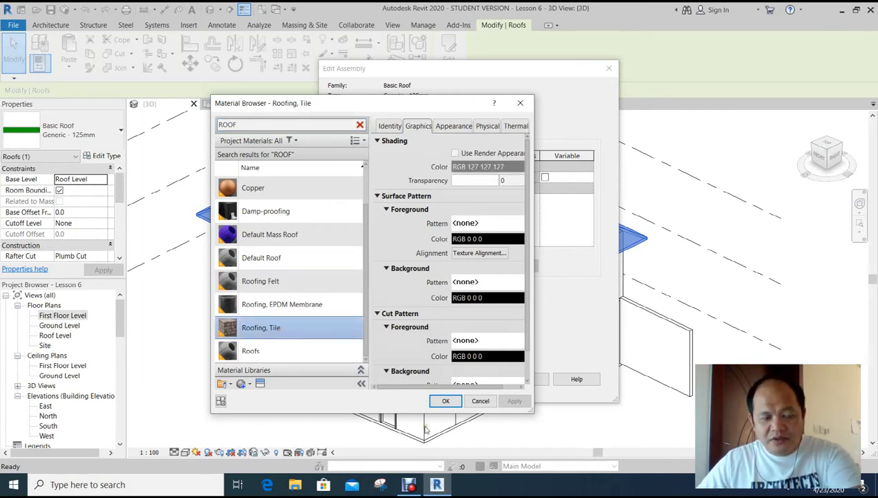
click(445, 403)
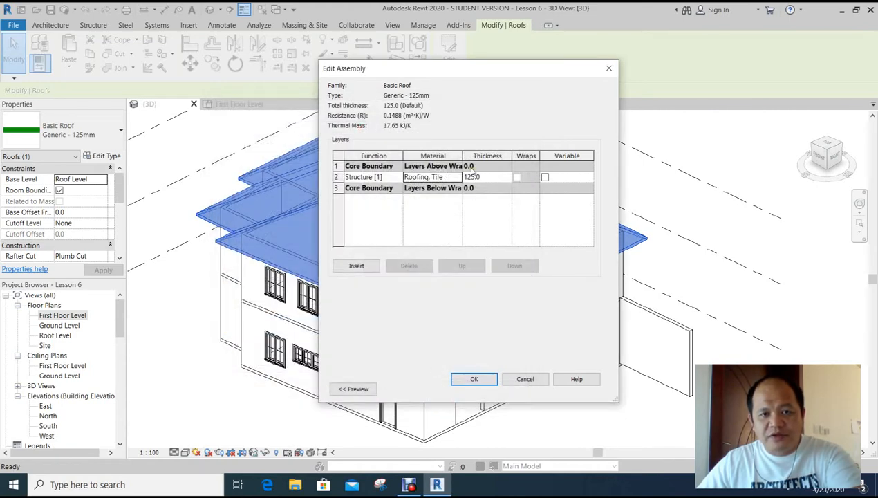
click(486, 383)
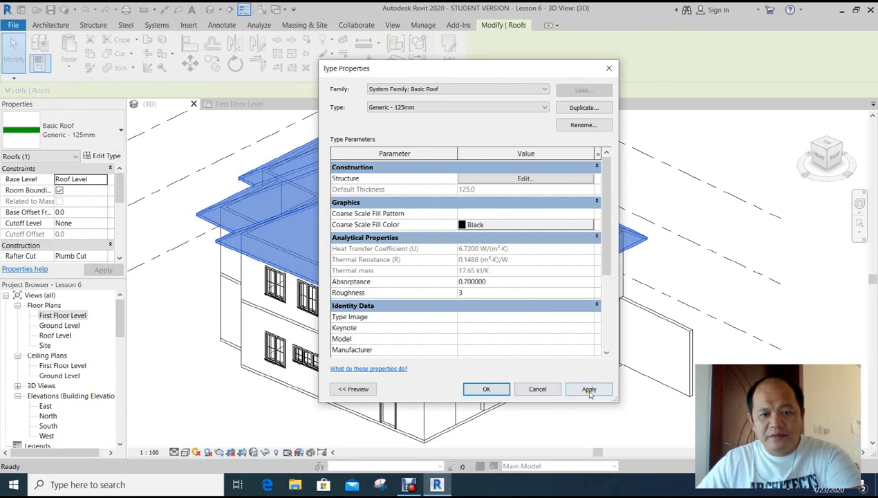
click(485, 389)
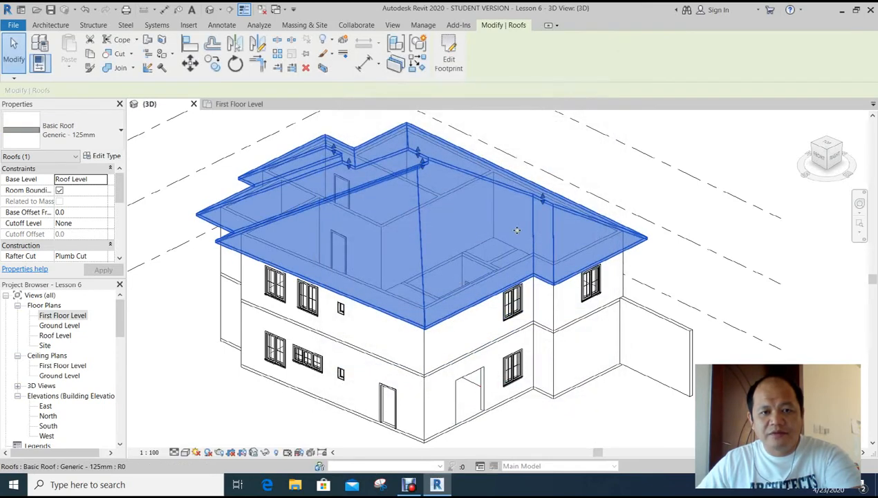
click(607, 197)
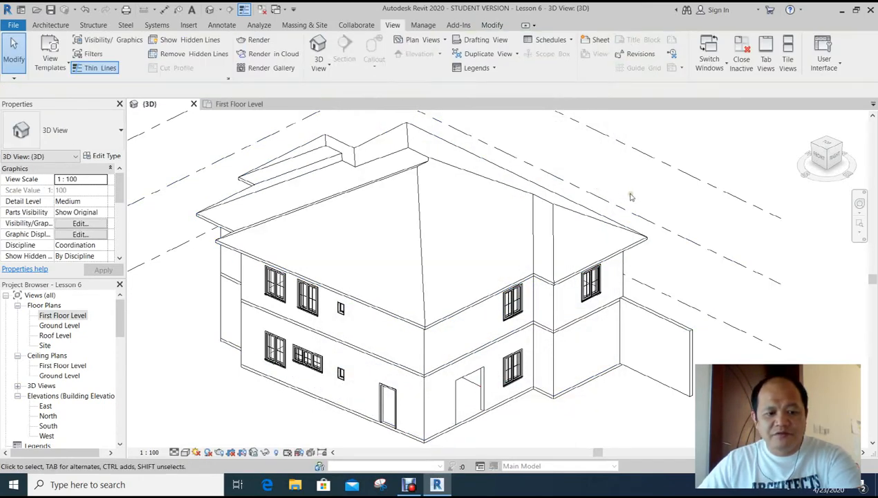
Step: Set the 3D view's detail level to Fine and its visual style to Realistic
click(174, 453)
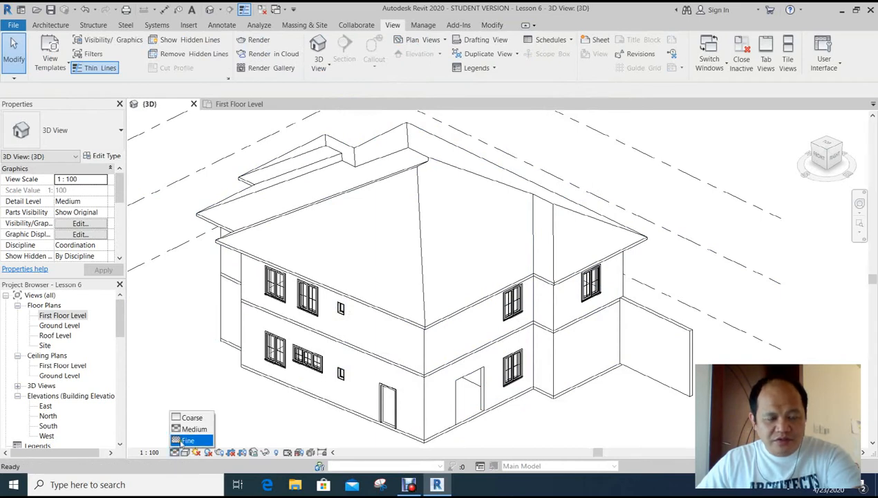
click(183, 441)
click(185, 452)
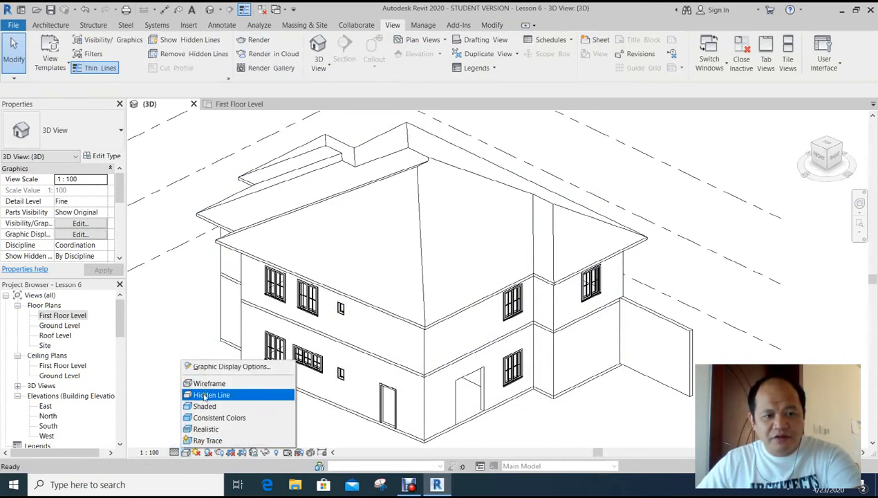
click(206, 429)
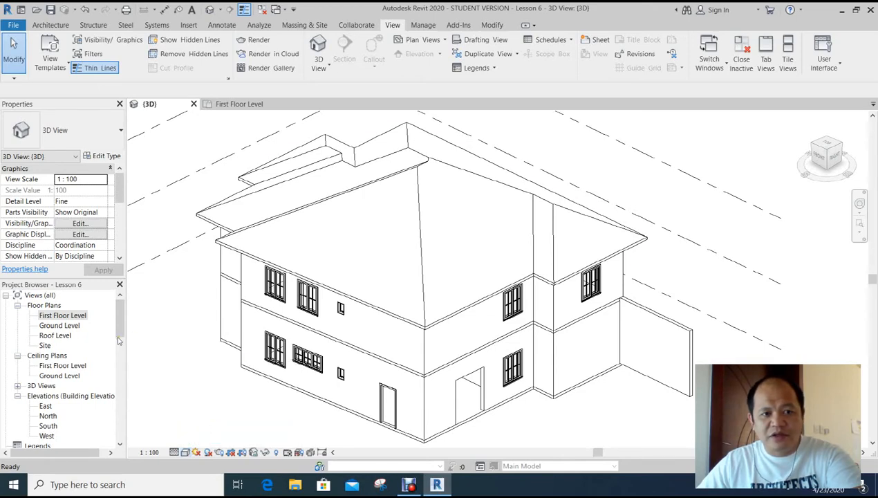
Step: Examine the tile texture on the roof slopes and eaves, both close up and from farther away
scroll(366, 319, up, 8)
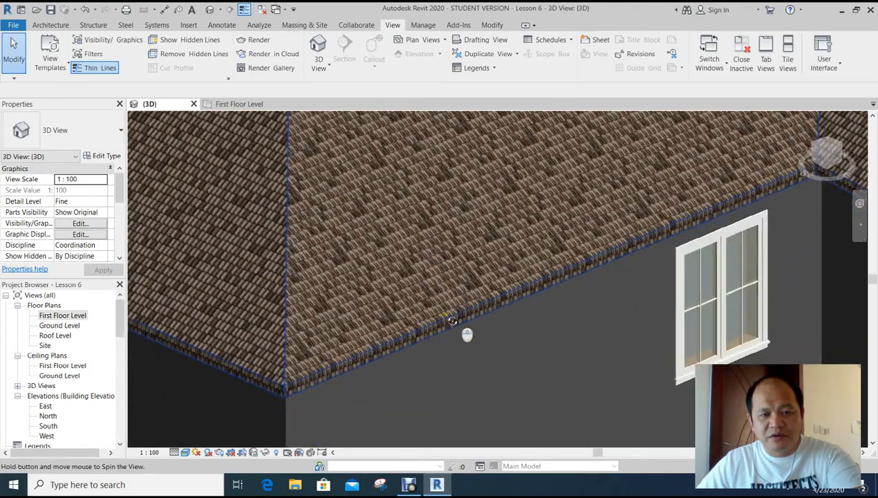
shift+middle_drag(452, 321, 540, 346)
scroll(504, 245, down, 5)
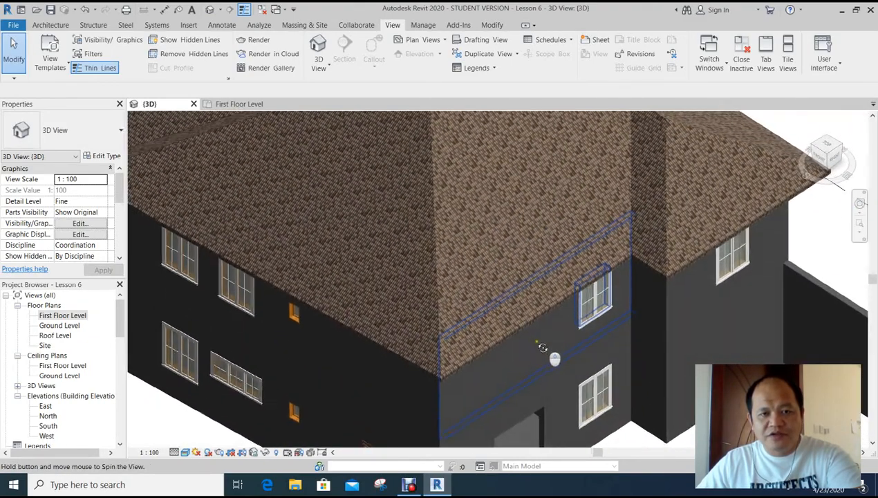
shift+middle_drag(572, 266, 519, 318)
scroll(520, 317, up, 6)
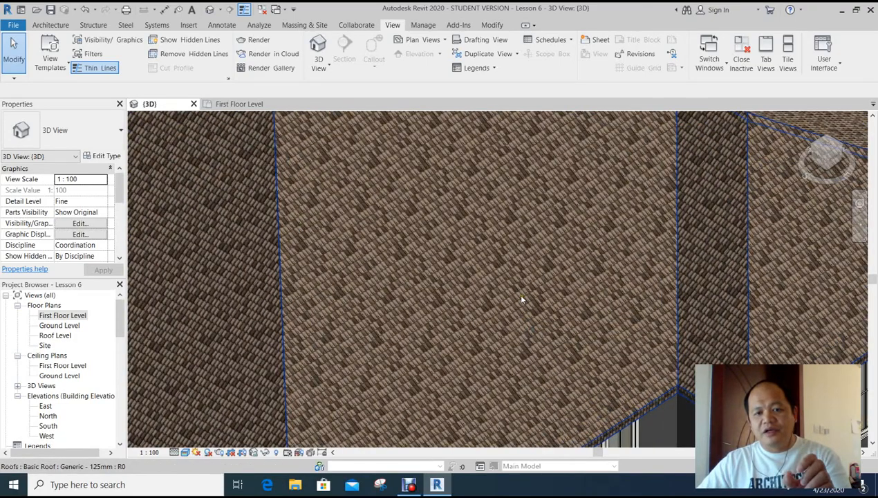
scroll(522, 296, down, 5)
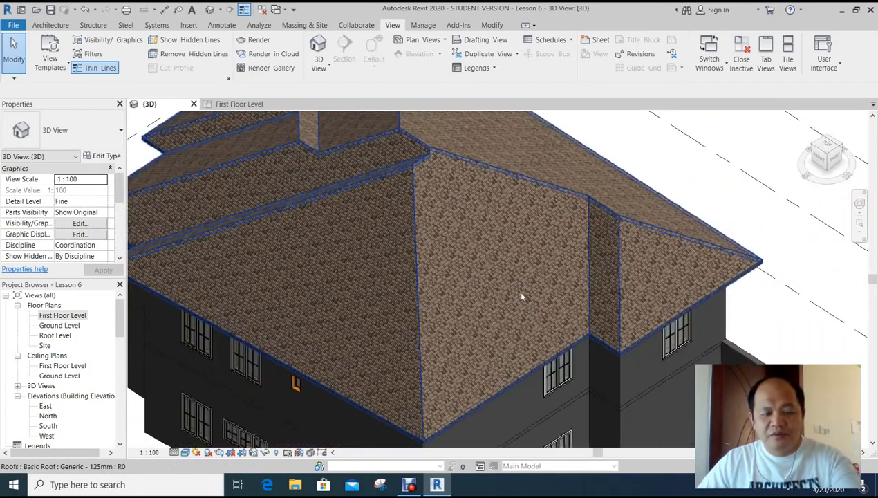
shift+middle_drag(523, 298, 528, 241)
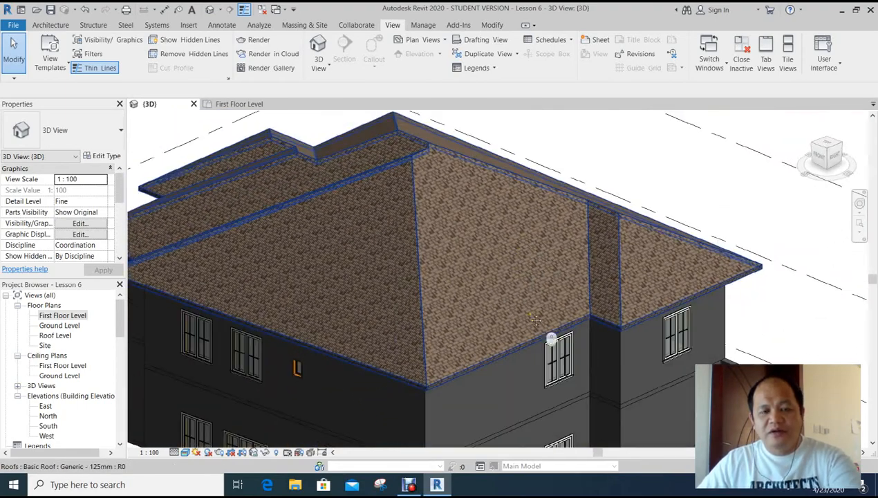
middle_drag(541, 328, 543, 293)
scroll(541, 301, down, 3)
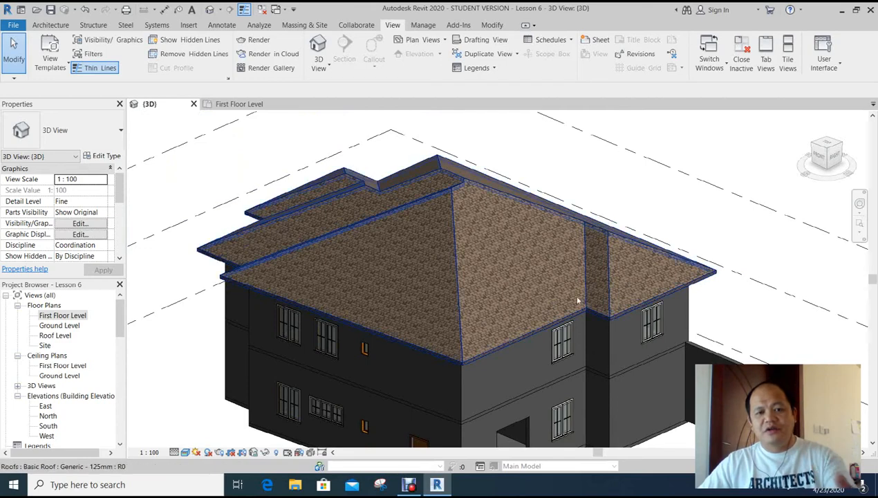
shift+middle_drag(511, 331, 520, 348)
Step: Switch the 3D view of the house to the Hidden Line visual style
click(185, 452)
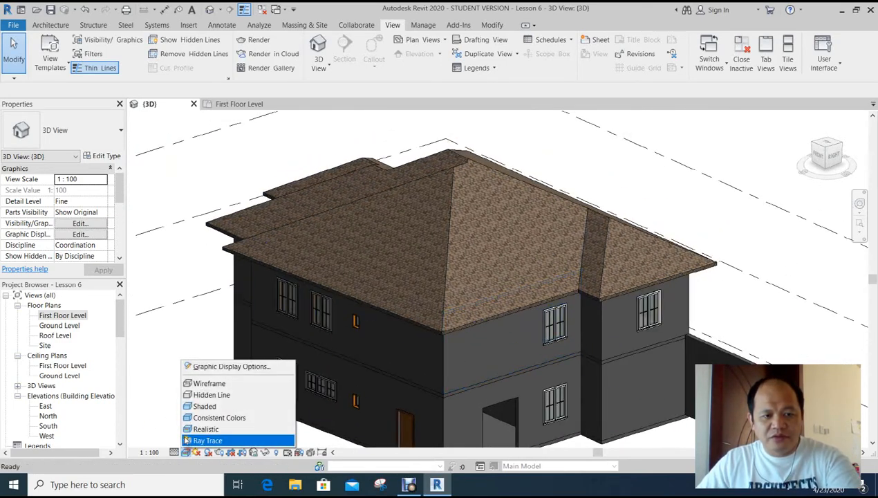
click(210, 383)
shift+middle_drag(619, 297, 624, 328)
middle_drag(661, 367, 637, 417)
scroll(582, 399, up, 1)
middle_drag(495, 263, 540, 318)
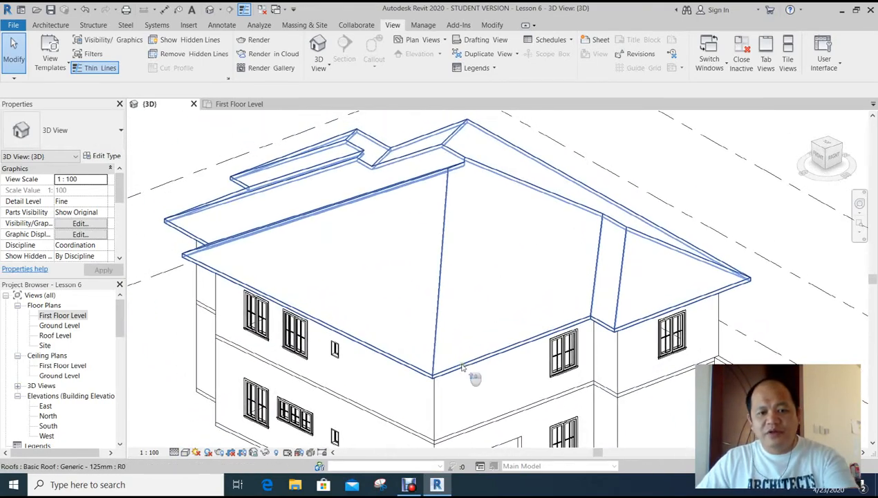
Step: Start the Roof Fascia command and place a fascia on the right-side eave edge beginning at the front corner
scroll(463, 367, up, 2)
scroll(426, 380, up, 3)
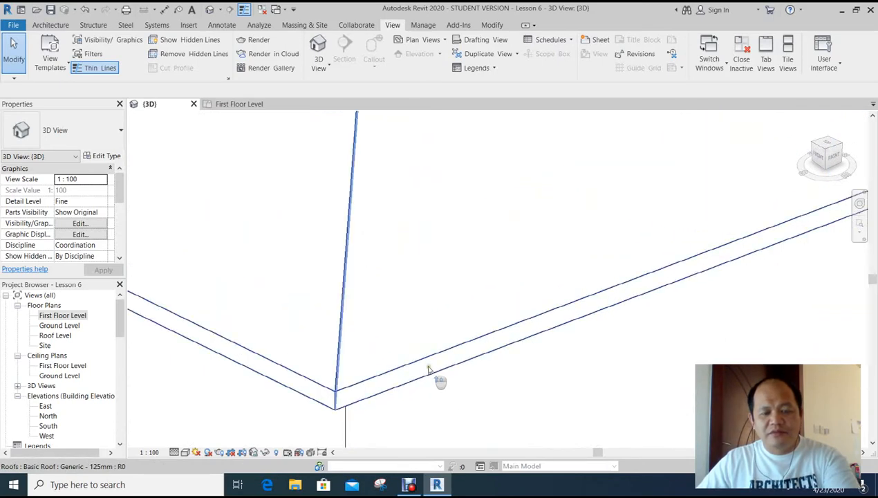
middle_drag(573, 394, 514, 343)
scroll(562, 325, down, 3)
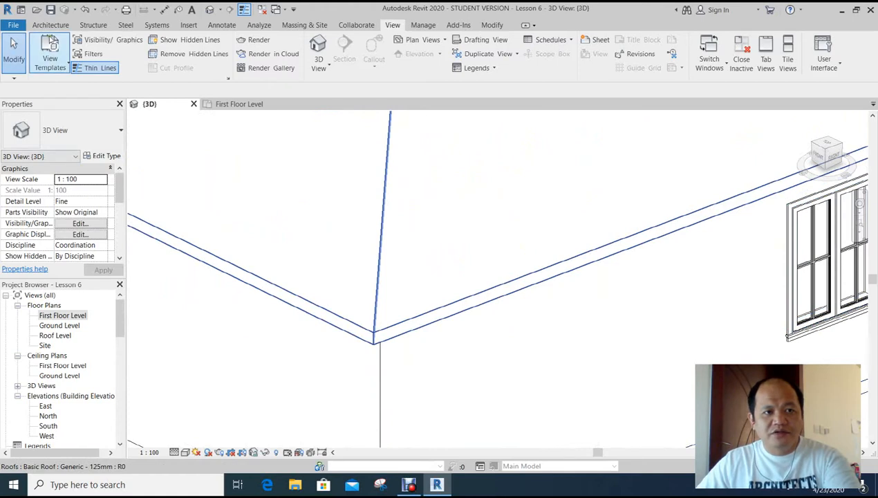
click(49, 25)
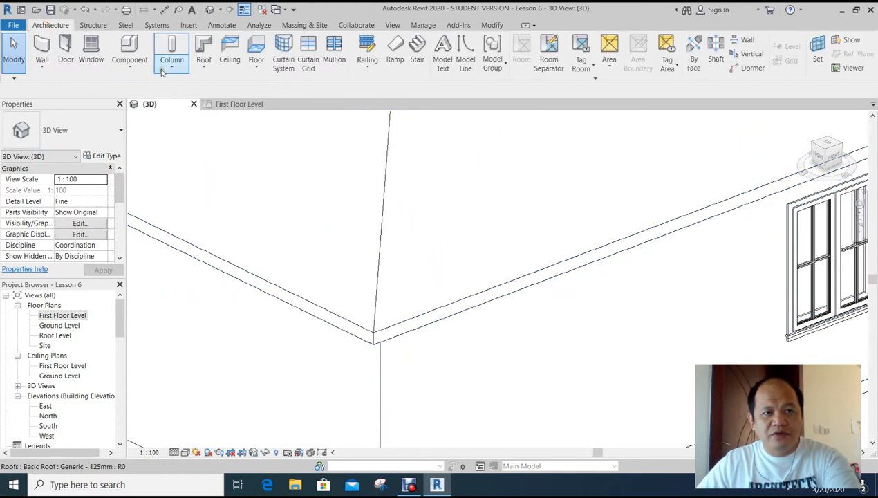
click(205, 69)
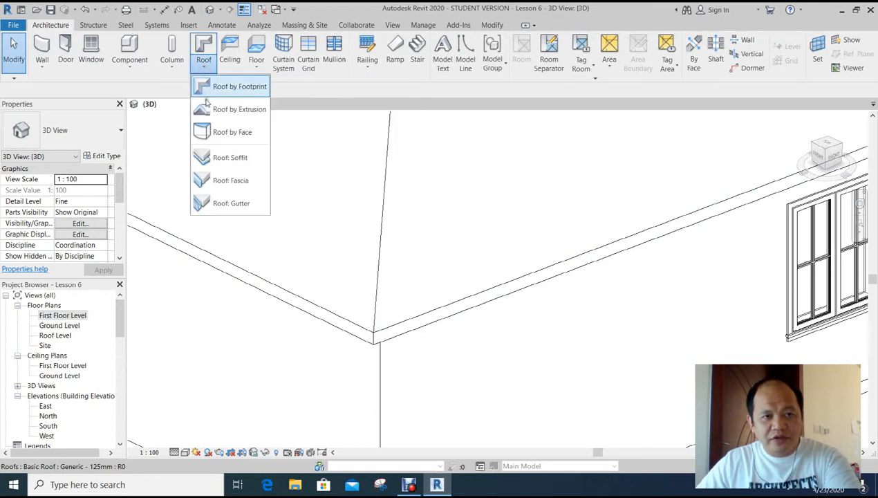
click(235, 184)
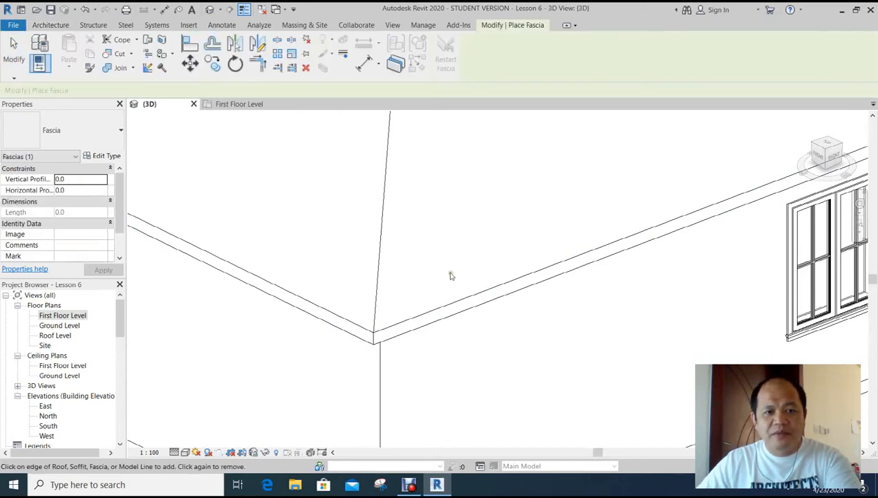
middle_drag(472, 228, 412, 243)
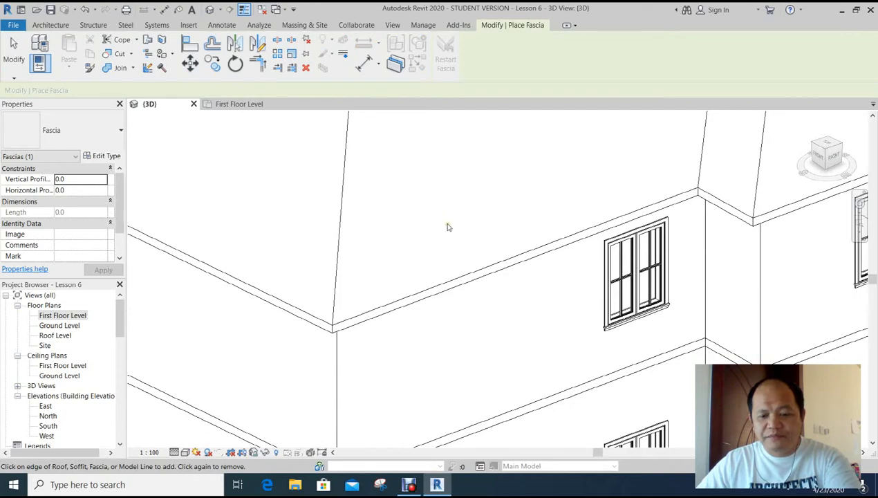
shift+middle_drag(450, 221, 487, 170)
scroll(430, 256, up, 1)
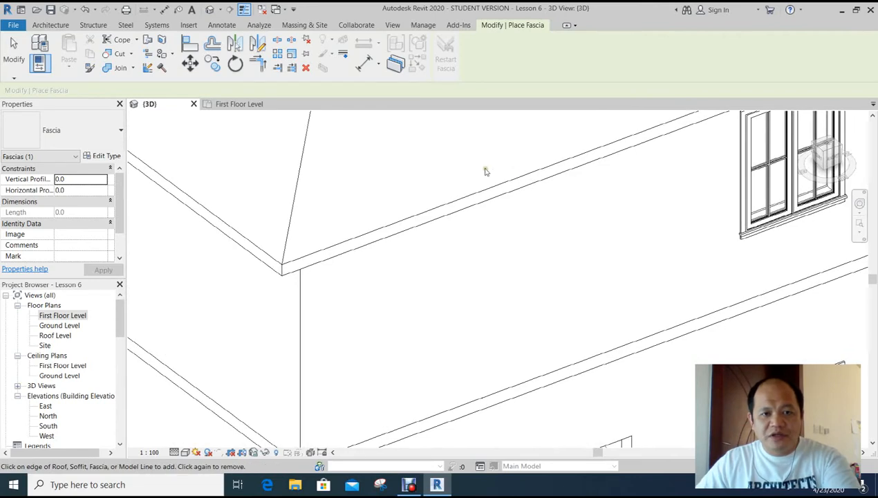
click(468, 199)
Step: Add fascia to the short return edge beyond the upper window and to the adjoining right-side eave edge
middle_drag(501, 235, 184, 320)
click(603, 159)
scroll(609, 159, up, 5)
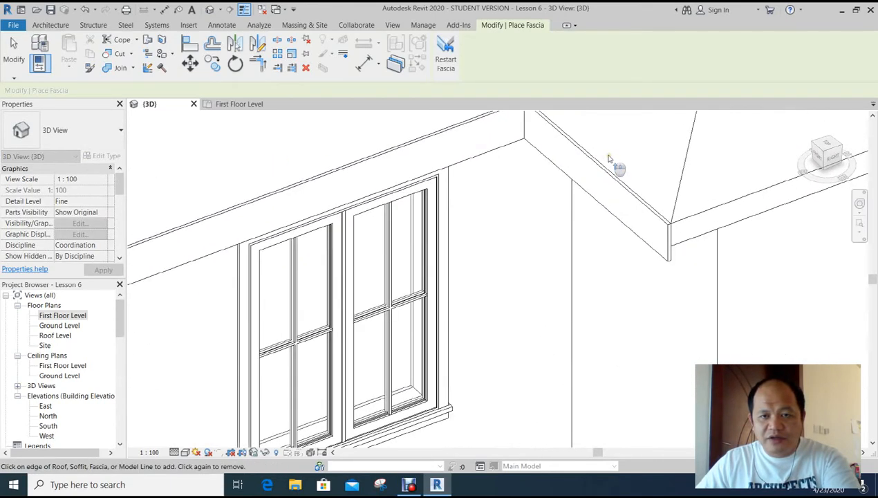
middle_drag(614, 161, 420, 215)
click(543, 299)
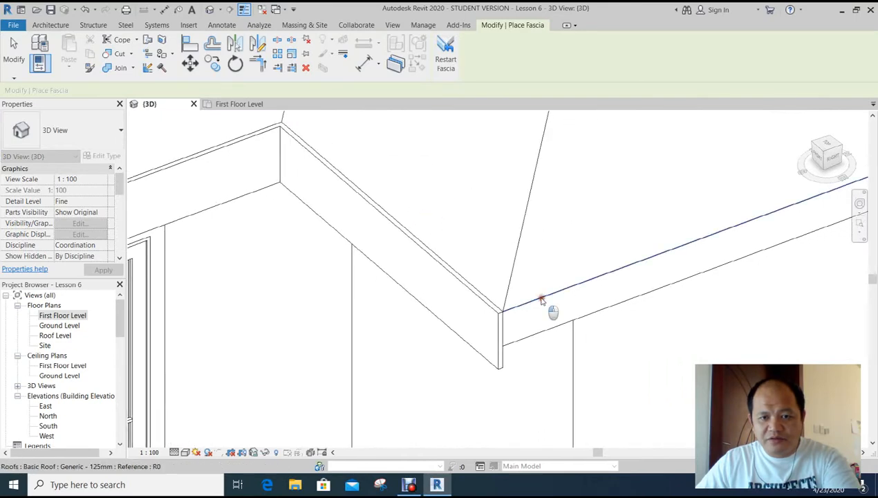
Step: Continue the fascia around the back right corner by adding it to the rear eave edge
scroll(632, 258, down, 4)
middle_drag(642, 254, 290, 299)
middle_drag(571, 244, 432, 336)
scroll(517, 309, down, 2)
mouse_move(572, 315)
shift+middle_down()
mouse_move(523, 330)
mouse_move(422, 338)
mouse_move(402, 358)
shift+middle_up()
scroll(492, 220, down, 4)
scroll(396, 382, up, 6)
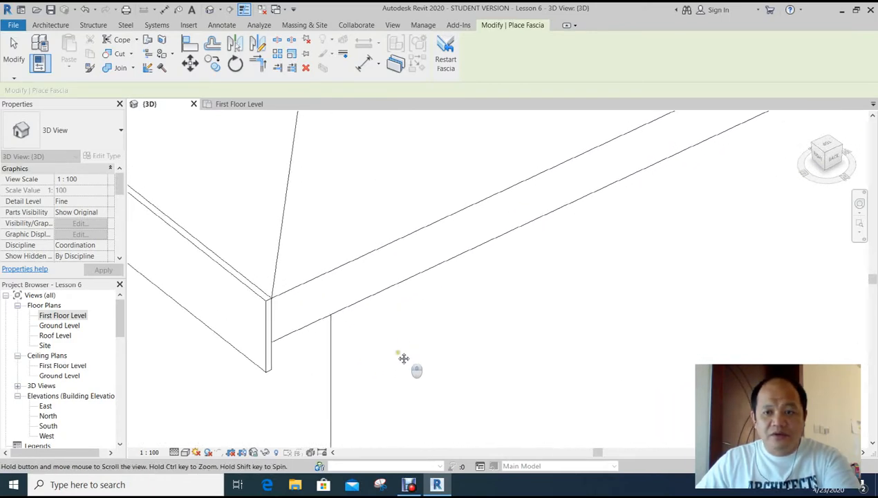
middle_drag(414, 326, 417, 359)
click(354, 298)
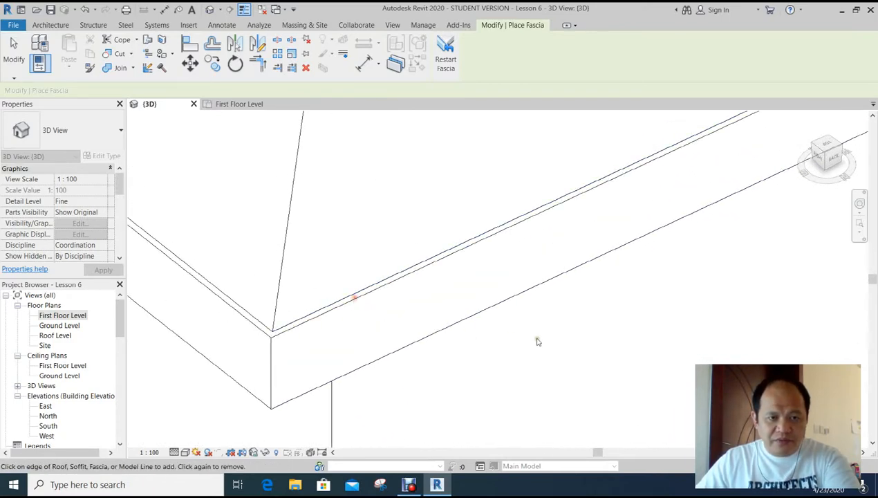
Step: Add fascia to the left-side eave edge at the back corner and to the short return edge next to it
scroll(537, 338, down, 6)
shift+middle_drag(571, 325, 361, 311)
scroll(463, 289, up, 4)
click(365, 267)
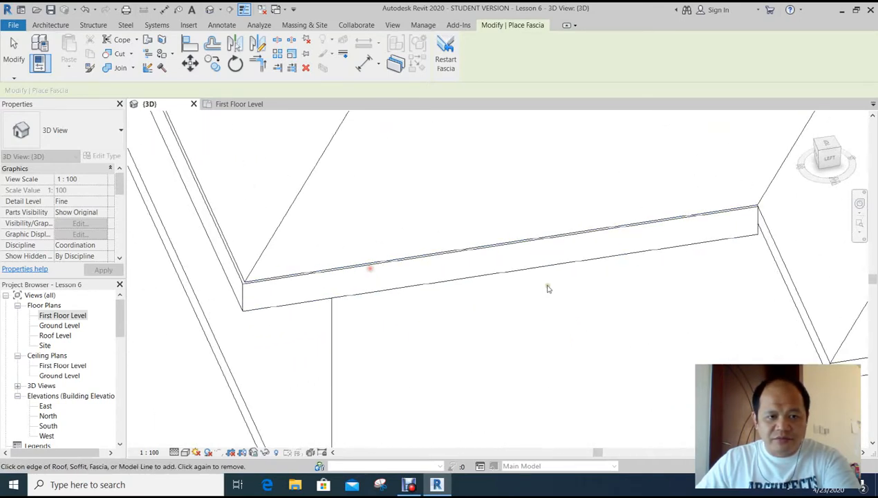
middle_drag(547, 288, 345, 270)
click(562, 252)
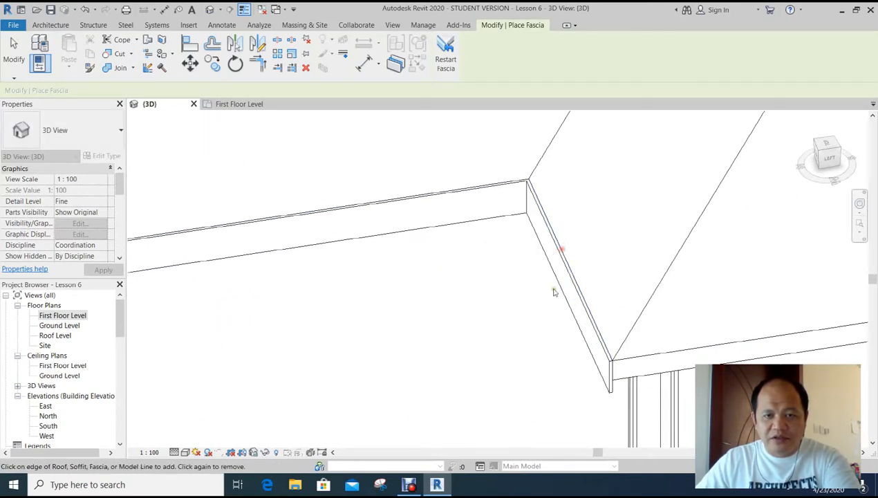
Step: Add fascia to the left-side eave edge beyond the short return near the back corner
middle_drag(555, 290, 508, 289)
click(509, 290)
scroll(539, 284, down, 5)
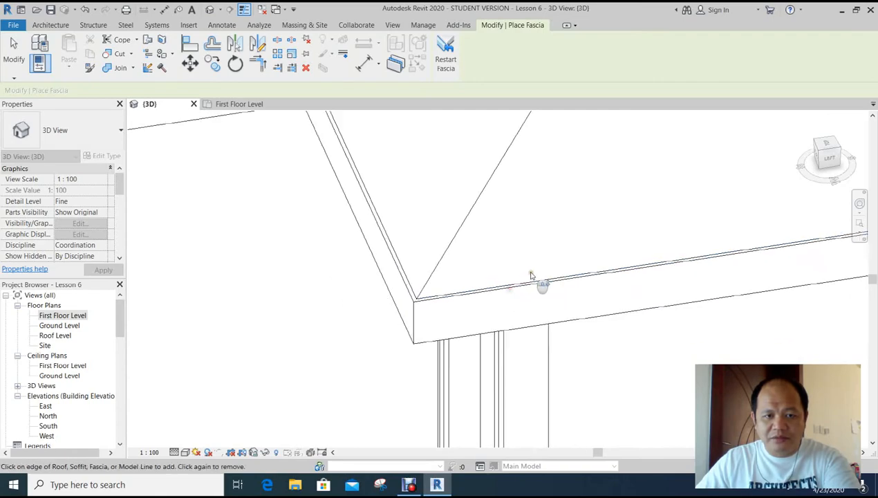
Step: Add fascia to the short front-facing return edge and the adjoining left-side eave edge
shift+middle_drag(571, 291, 314, 232)
scroll(208, 219, up, 5)
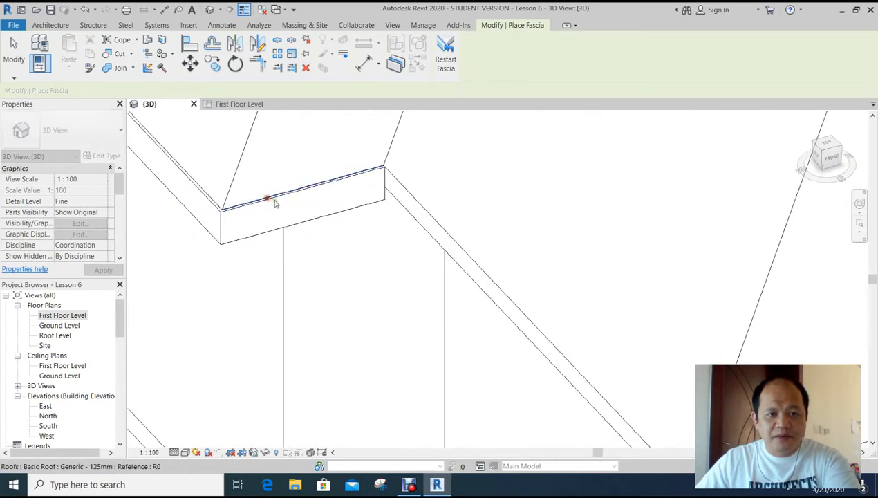
scroll(418, 228, down, 3)
scroll(418, 258, down, 1)
scroll(531, 252, up, 2)
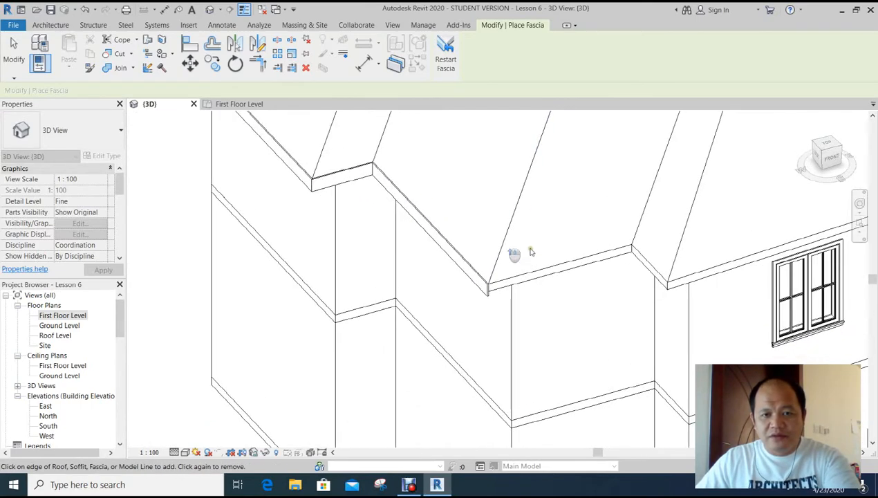
Step: Add fascia to the front projection's eave, its short return edge and the main front eave to complete the run around the roof
click(548, 265)
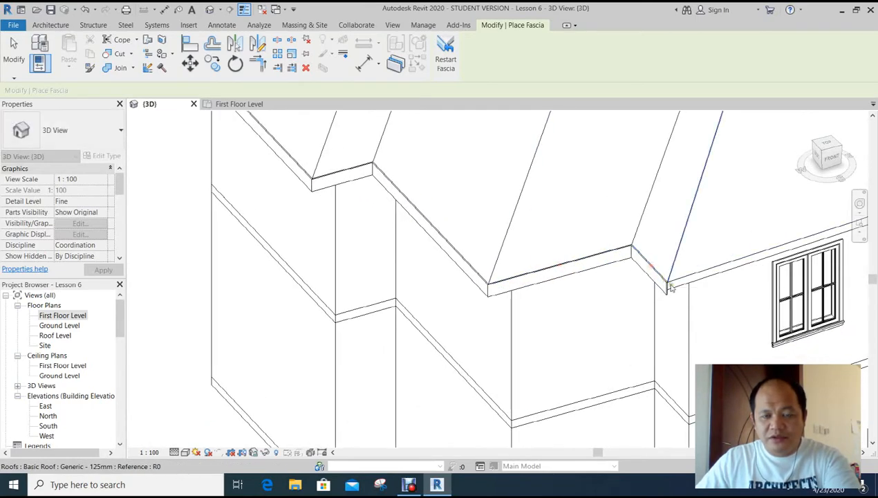
scroll(669, 287, up, 2)
shift+middle_drag(685, 262, 381, 283)
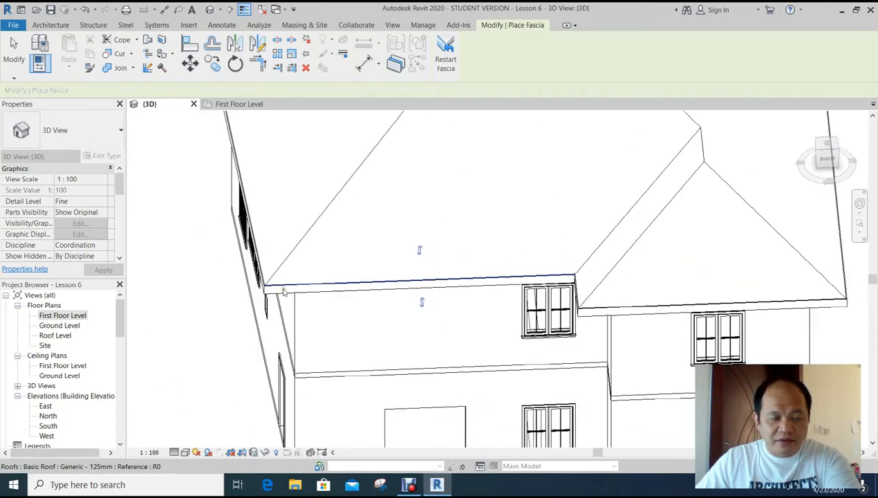
scroll(270, 289, up, 6)
shift+middle_drag(274, 289, 126, 310)
scroll(369, 329, down, 2)
scroll(405, 323, down, 7)
scroll(453, 308, up, 2)
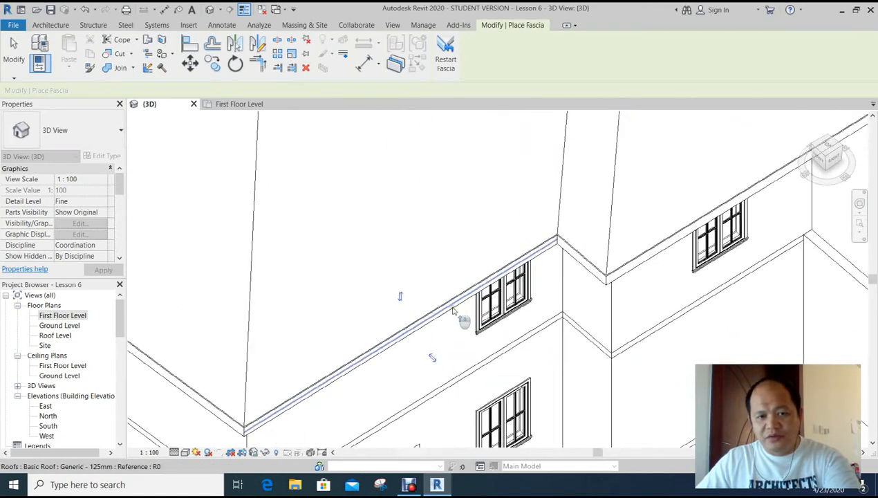
scroll(453, 308, up, 1)
scroll(446, 337, up, 2)
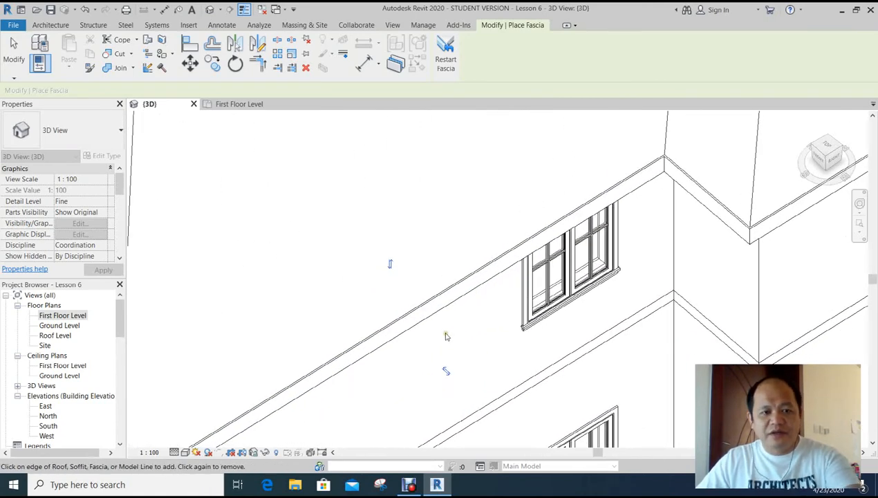
key(Escape)
Step: Select the fascia and examine its run along the eaves around the whole roof
middle_drag(443, 337, 508, 284)
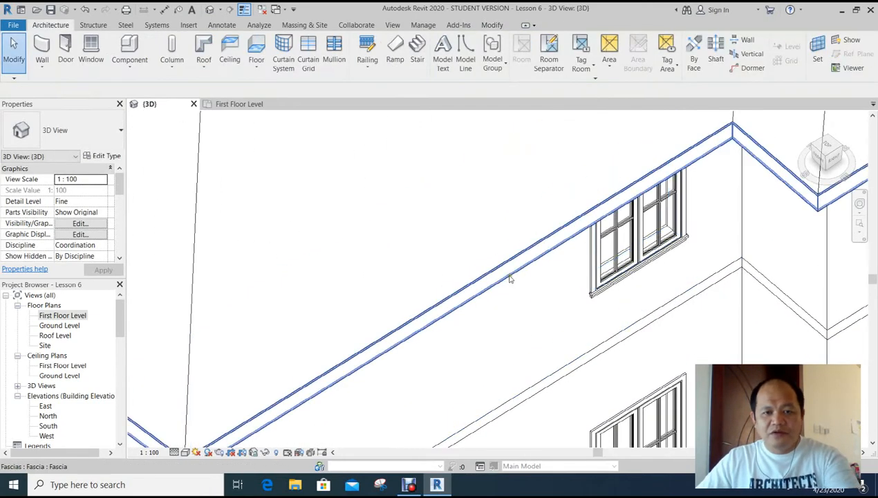
click(509, 283)
scroll(527, 304, down, 5)
middle_drag(663, 357, 652, 377)
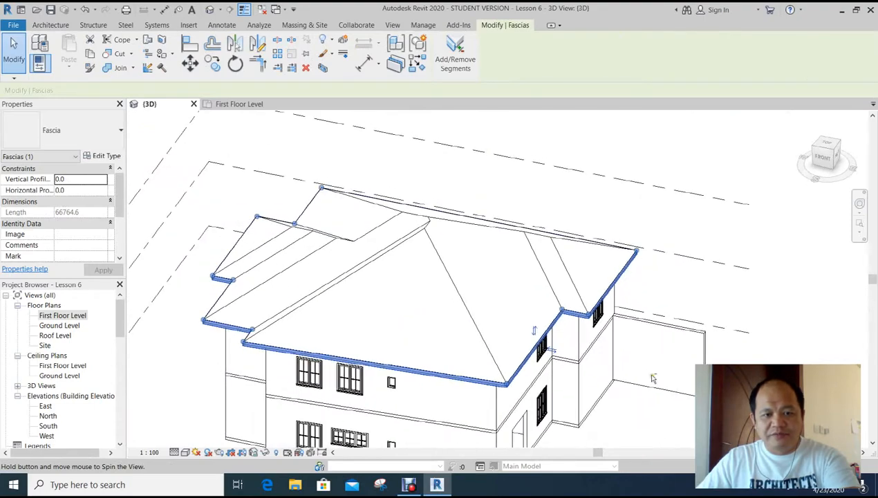
scroll(410, 368, up, 5)
middle_drag(467, 394, 577, 350)
shift+middle_drag(396, 363, 425, 395)
click(427, 351)
middle_drag(455, 360, 436, 295)
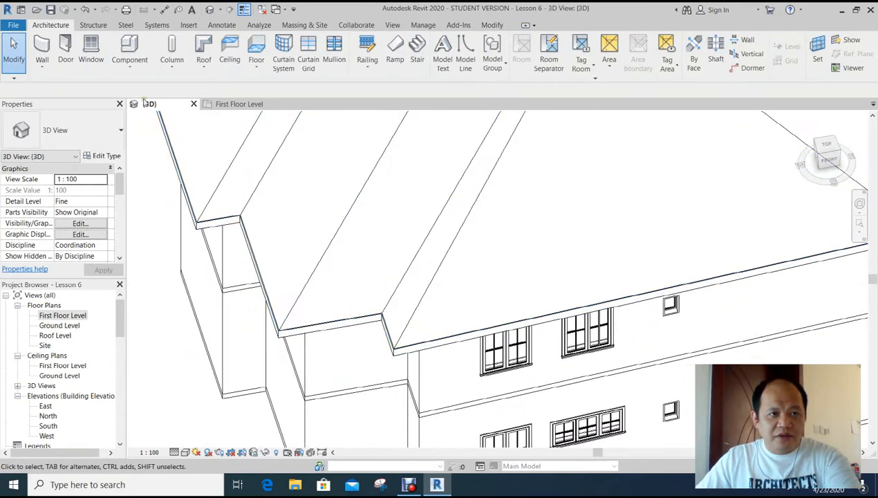
Step: Start the Roof Gutter command and place a gutter on the fascia of the short return beside the main front eave
click(204, 70)
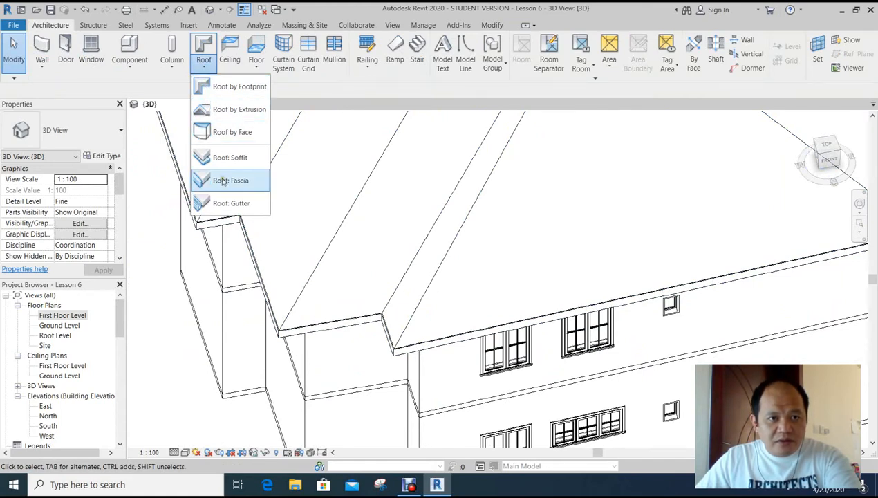
click(228, 203)
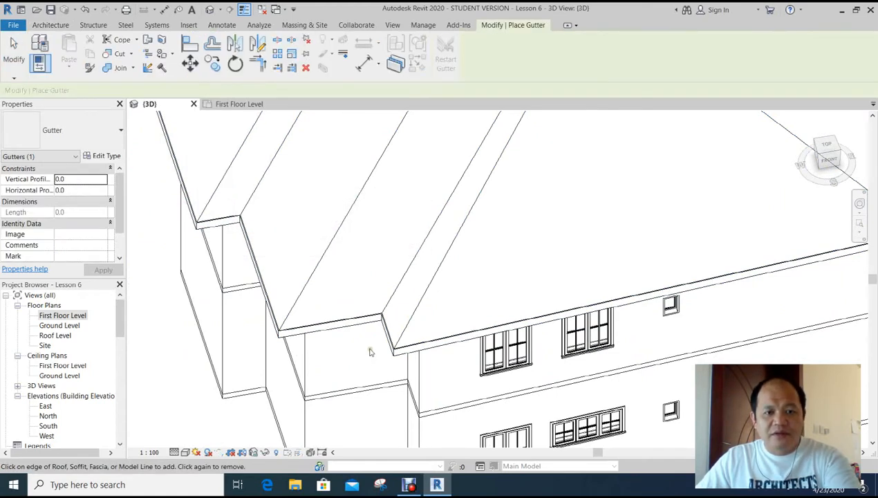
scroll(370, 351, up, 5)
shift+middle_drag(392, 353, 593, 261)
scroll(592, 256, up, 2)
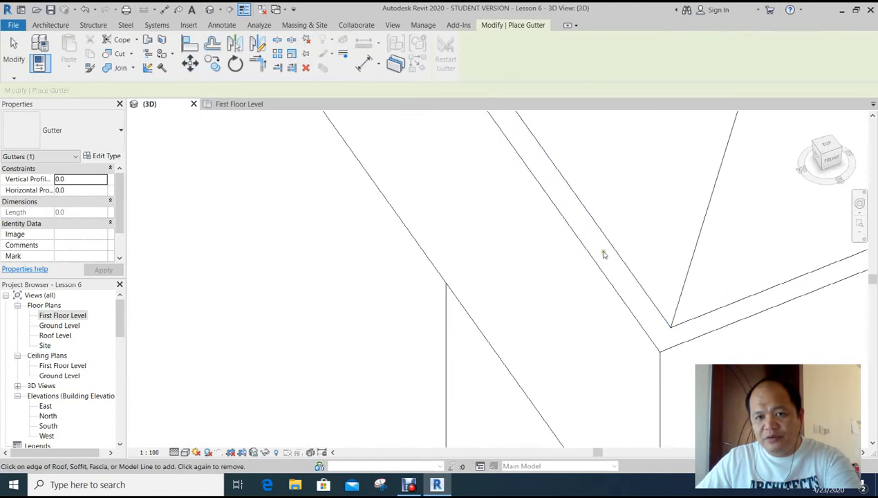
shift+middle_drag(593, 259, 528, 353)
scroll(529, 354, up, 4)
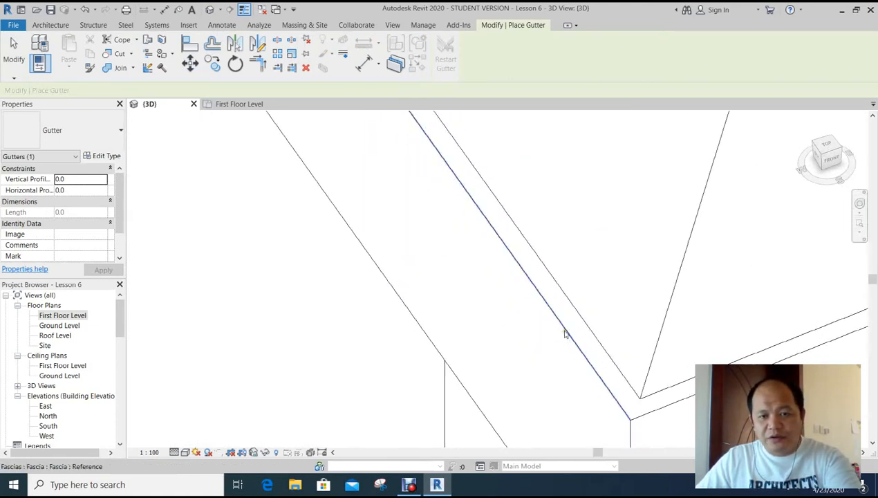
click(558, 325)
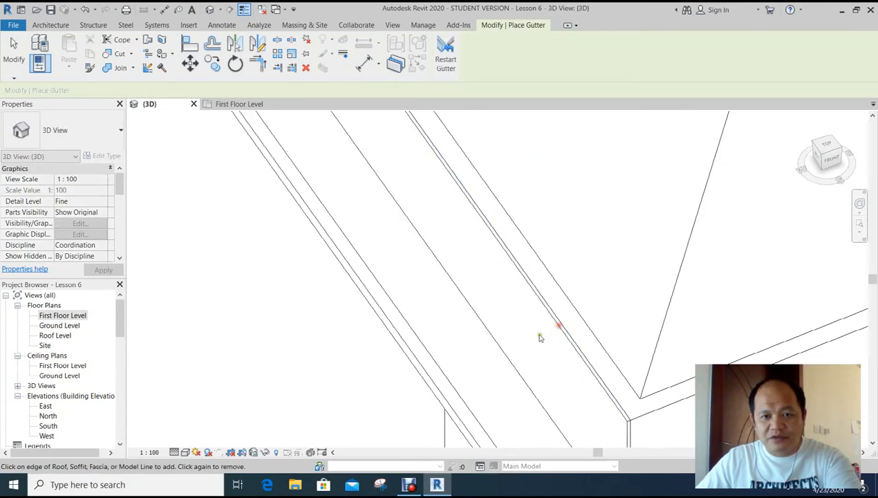
Step: Add gutter to the main front eave and continue it around the front right corner onto the right-side eave
shift+middle_drag(540, 337, 145, 365)
click(474, 278)
scroll(519, 286, down, 5)
shift+middle_drag(574, 272, 446, 314)
middle_drag(629, 356, 332, 138)
middle_drag(619, 242, 331, 108)
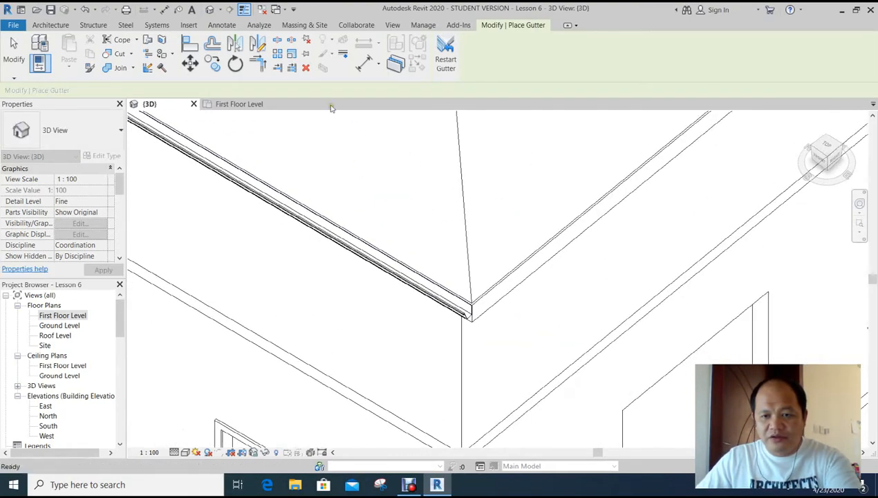
middle_drag(520, 227, 431, 184)
scroll(402, 251, up, 3)
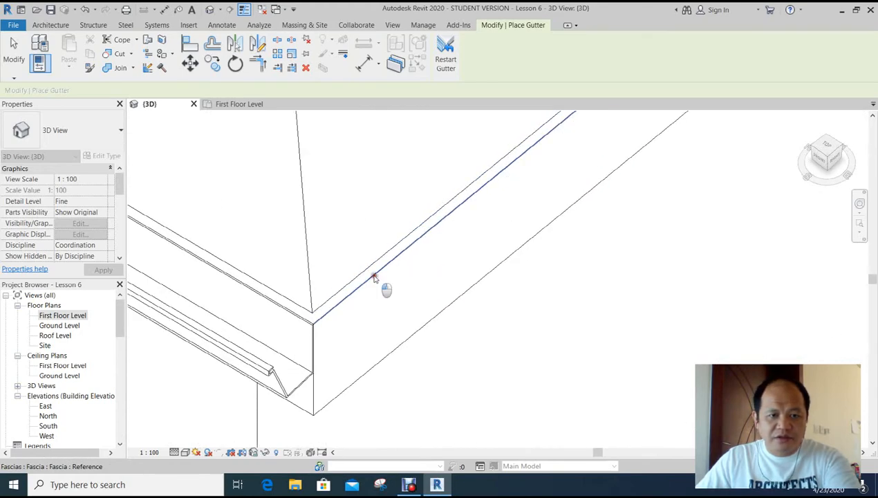
click(374, 276)
Step: Add gutter to the short return edge beyond the upper window and to the next right-side eave edge
scroll(514, 245, down, 3)
middle_drag(521, 237, 138, 370)
middle_drag(439, 123, 235, 377)
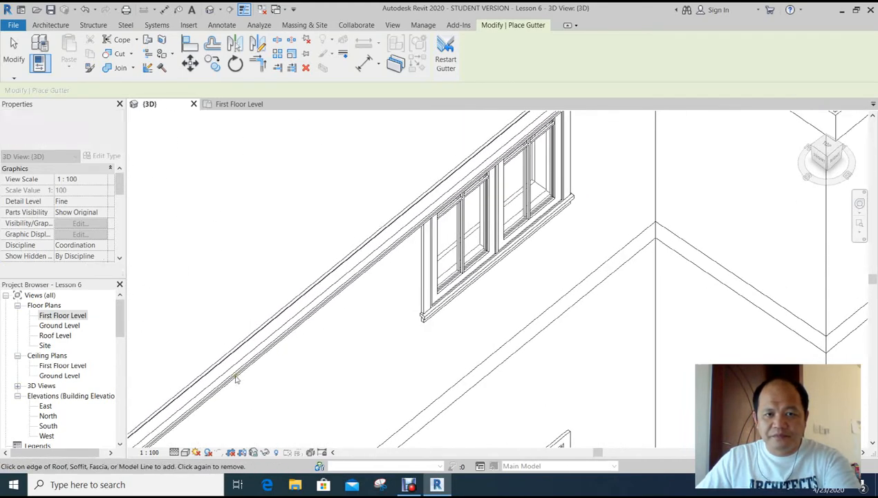
middle_drag(502, 172, 233, 376)
scroll(436, 183, up, 4)
click(392, 215)
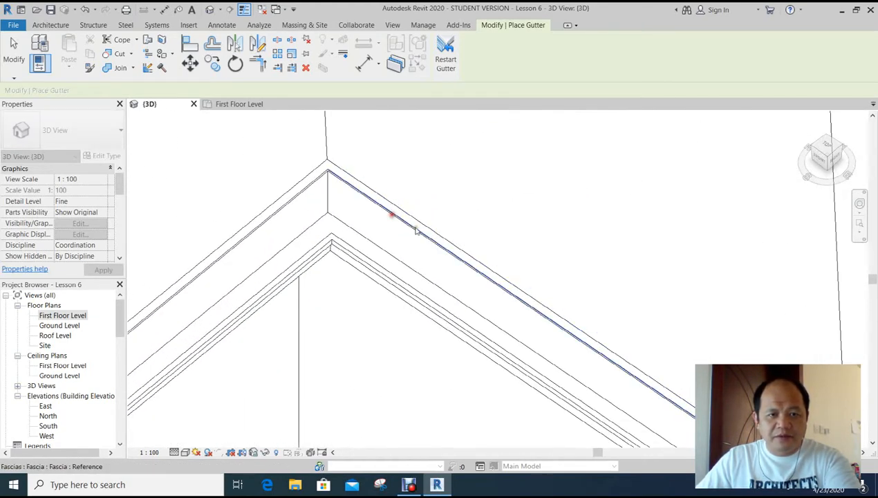
scroll(420, 232, down, 3)
middle_drag(612, 354, 337, 288)
scroll(357, 295, up, 3)
click(392, 295)
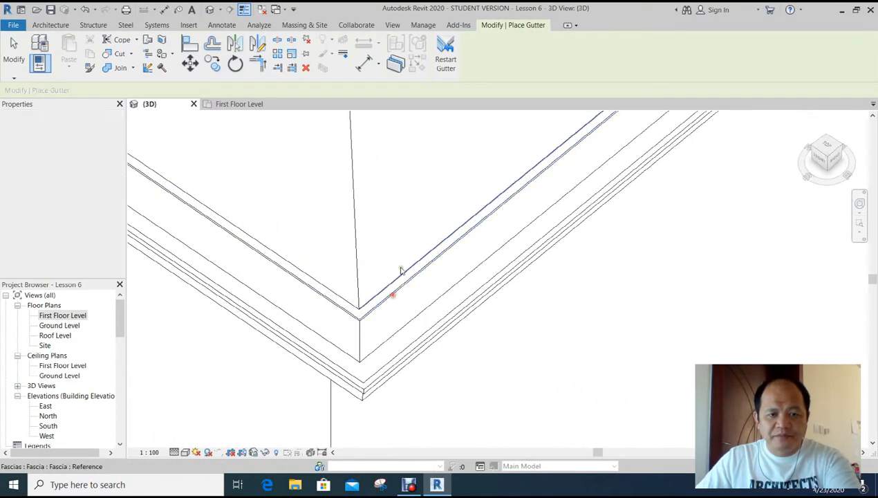
Step: Continue the gutter around the back of the house and onto the left-side eave edges
scroll(419, 257, down, 3)
middle_drag(465, 229, 171, 404)
scroll(509, 231, down, 3)
middle_drag(549, 235, 384, 366)
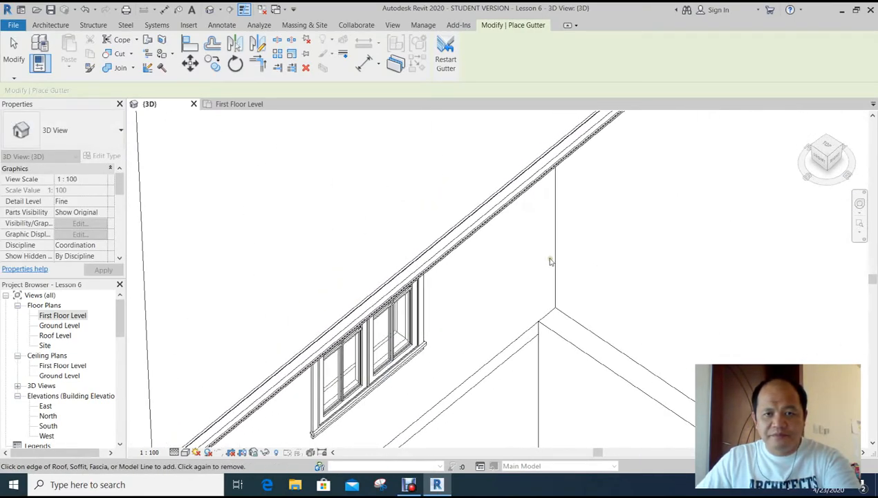
scroll(591, 239, down, 3)
shift+middle_drag(637, 219, 635, 207)
shift+middle_drag(485, 244, 445, 300)
scroll(444, 300, up, 3)
scroll(411, 284, down, 5)
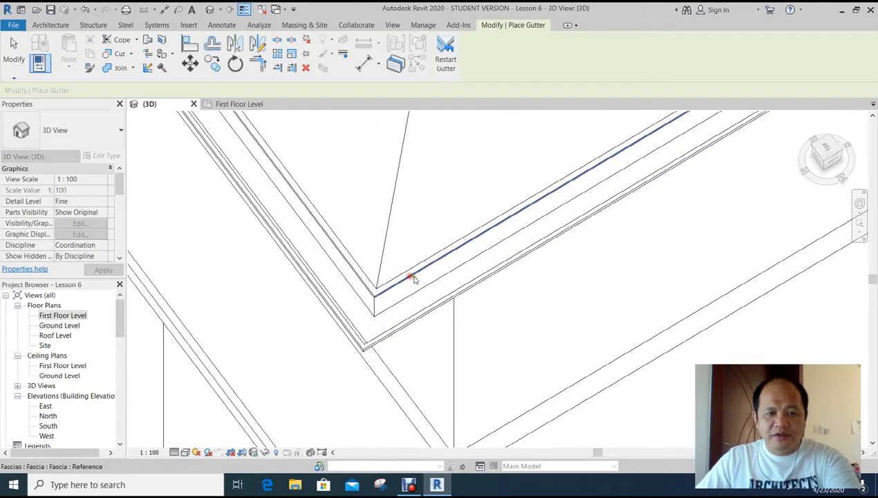
Step: Add gutter to the short front-facing return on the left side and the adjoining eave leading to the front projection
shift+middle_drag(568, 260, 439, 277)
middle_drag(274, 263, 362, 288)
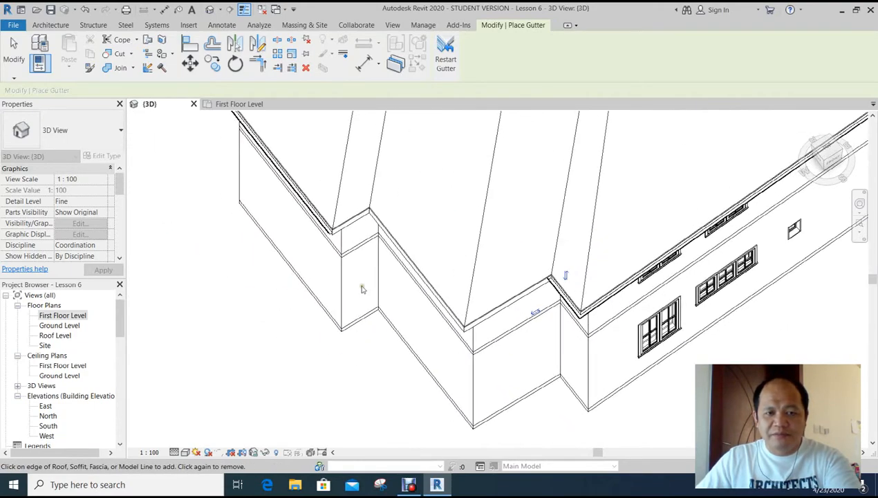
scroll(351, 216, up, 3)
scroll(351, 217, up, 3)
click(325, 251)
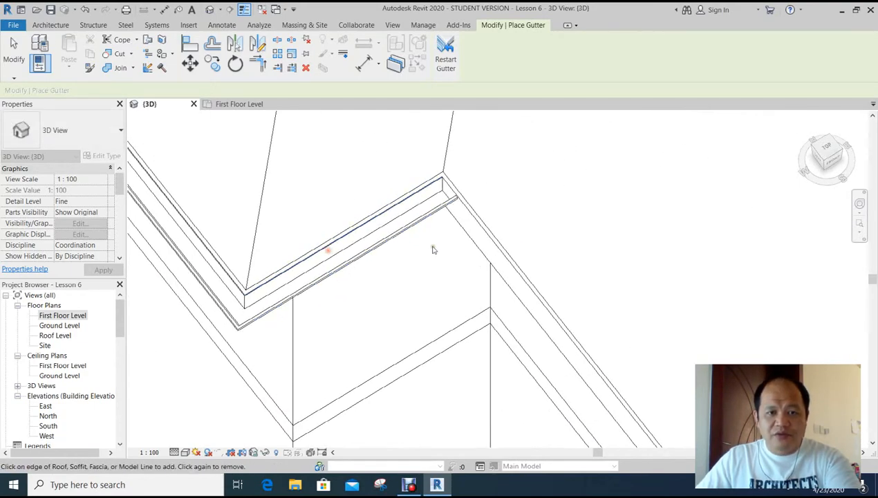
shift+middle_drag(487, 235, 484, 261)
scroll(408, 238, up, 3)
shift+middle_drag(367, 224, 424, 256)
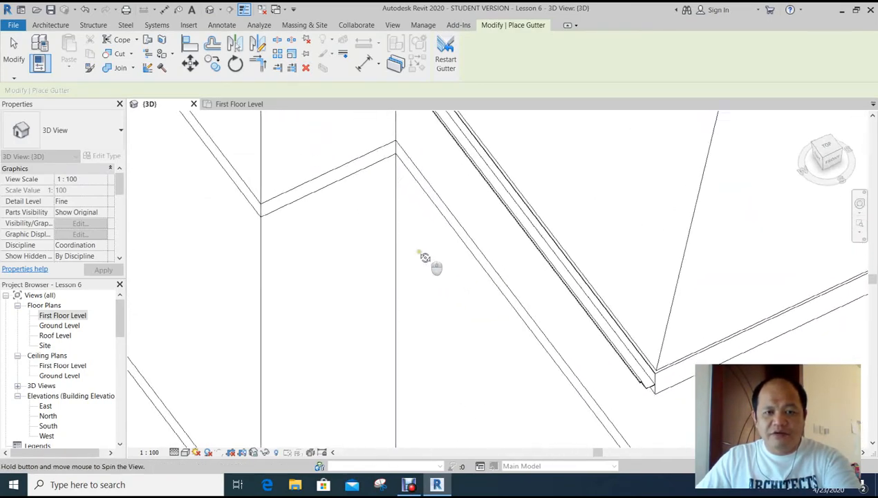
Step: Close the gutter run by adding it to the front projection's eave edge
middle_drag(590, 280, 221, 170)
scroll(350, 236, up, 2)
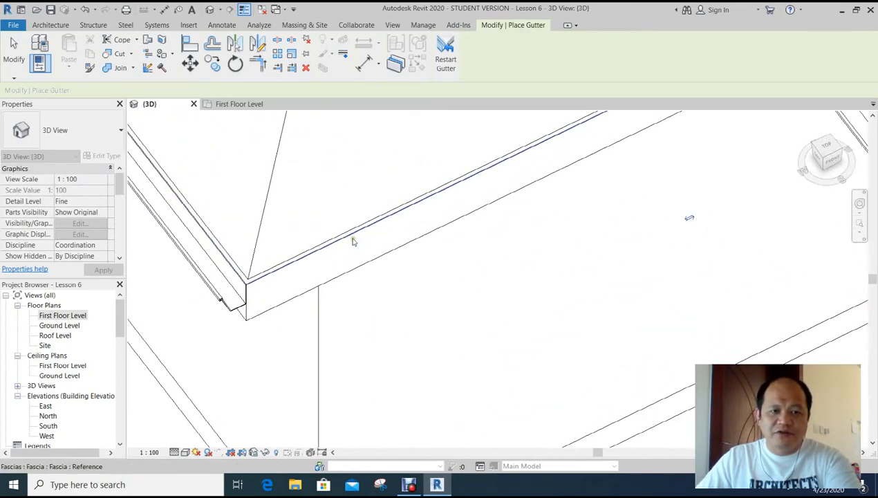
click(353, 236)
scroll(479, 253, down, 4)
middle_drag(479, 253, 314, 326)
scroll(469, 283, up, 3)
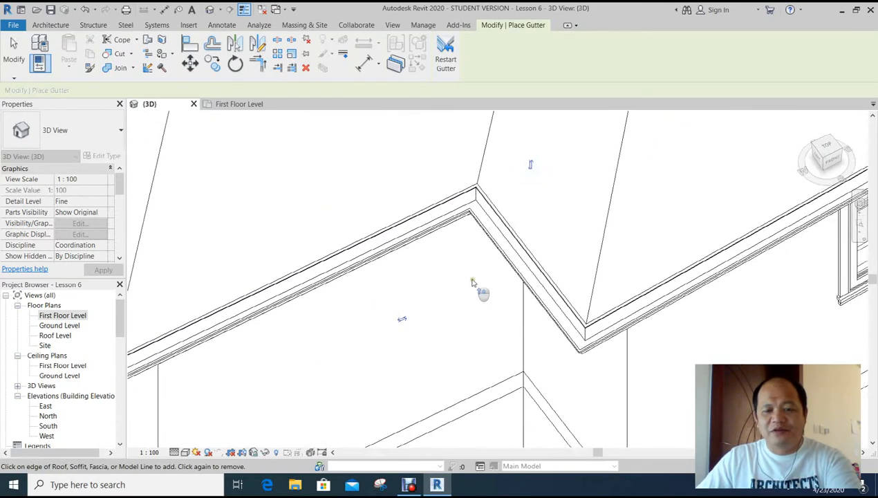
Step: Switch the 3D view to the Shaded visual style and examine the fascia and gutter around the roof corners
middle_drag(473, 296, 397, 266)
scroll(415, 267, down, 5)
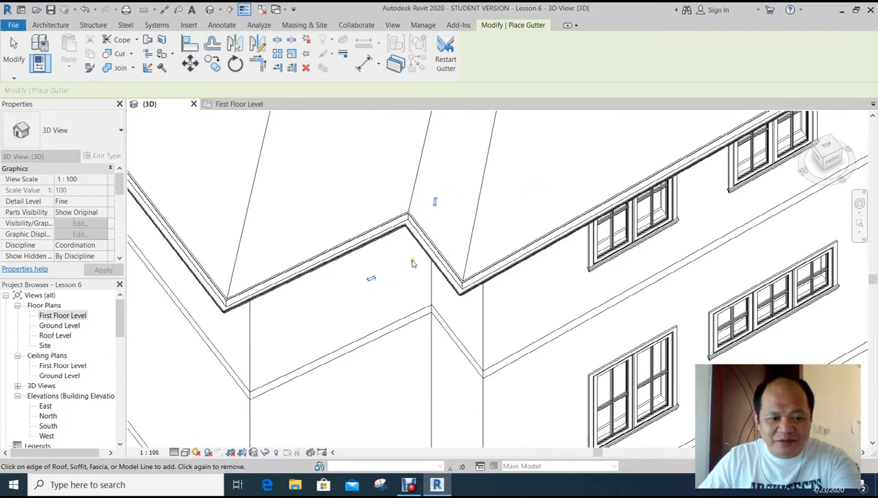
scroll(413, 263, down, 2)
middle_drag(415, 315, 513, 359)
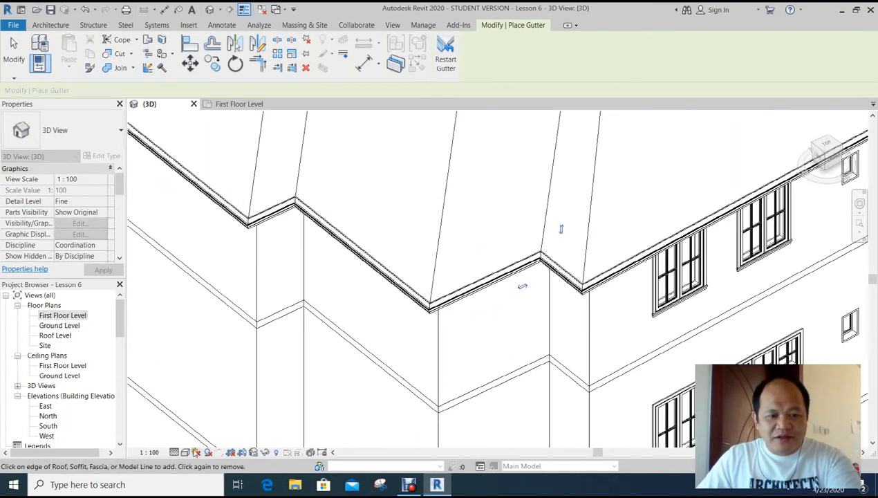
click(185, 452)
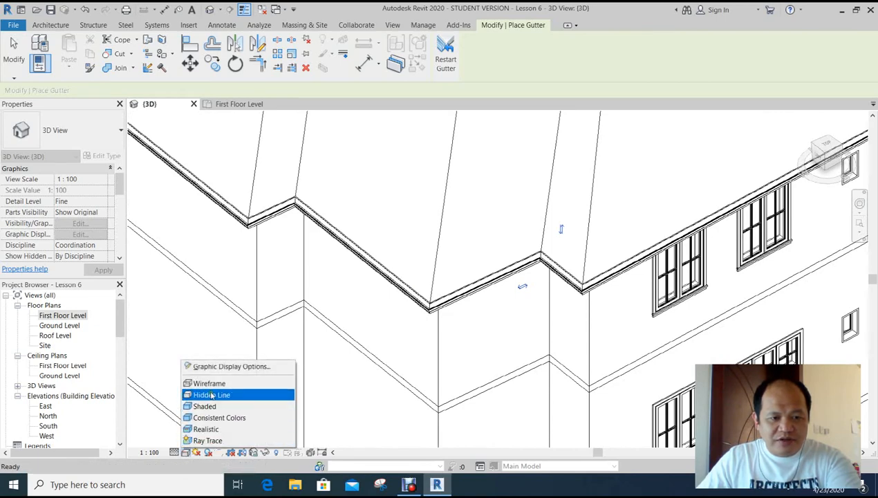
click(242, 401)
shift+middle_drag(489, 299, 436, 402)
scroll(524, 303, up, 7)
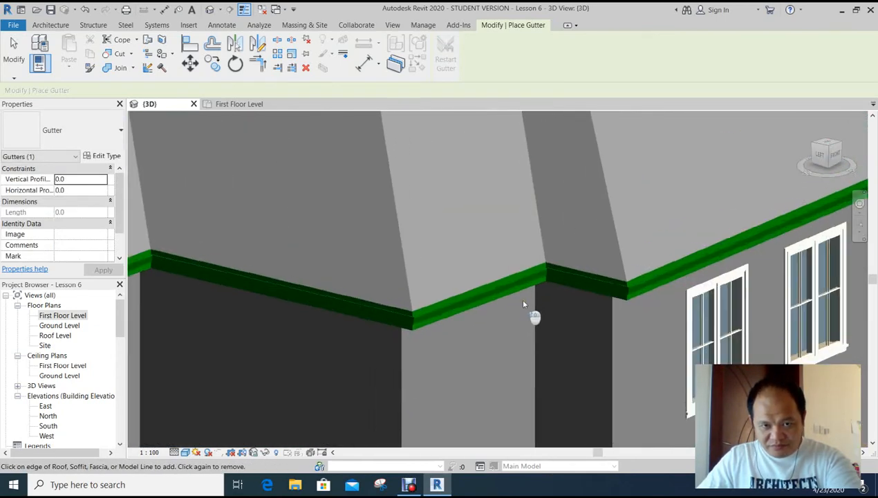
scroll(529, 373, down, 8)
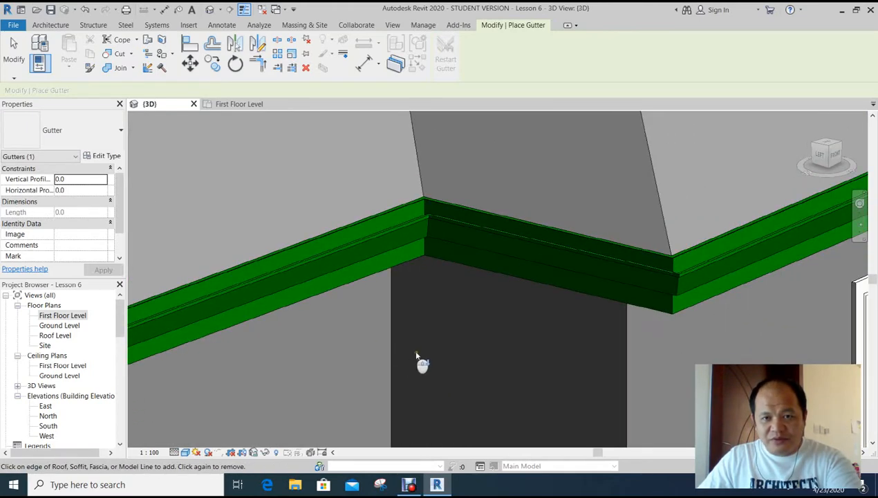
scroll(472, 357, down, 2)
shift+middle_drag(464, 373, 408, 376)
middle_drag(414, 421, 478, 369)
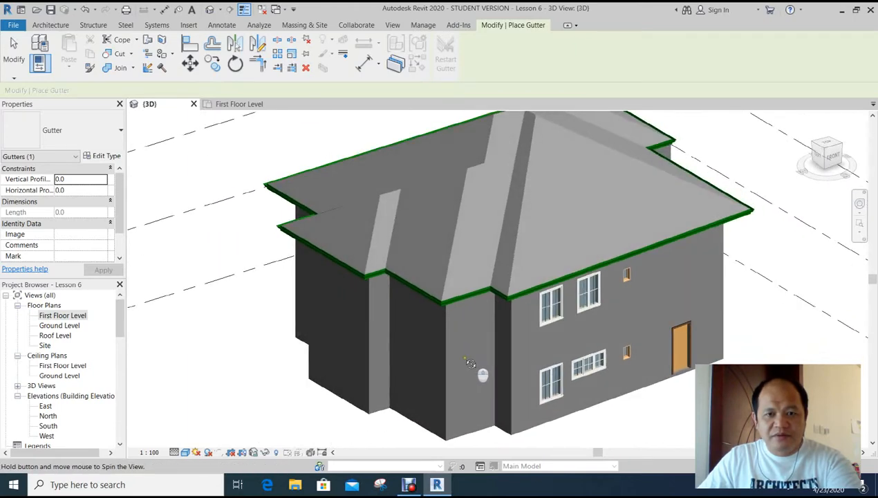
Step: Set the 3D view's visual style back to Hidden Line with the whole house in view
click(184, 453)
click(207, 395)
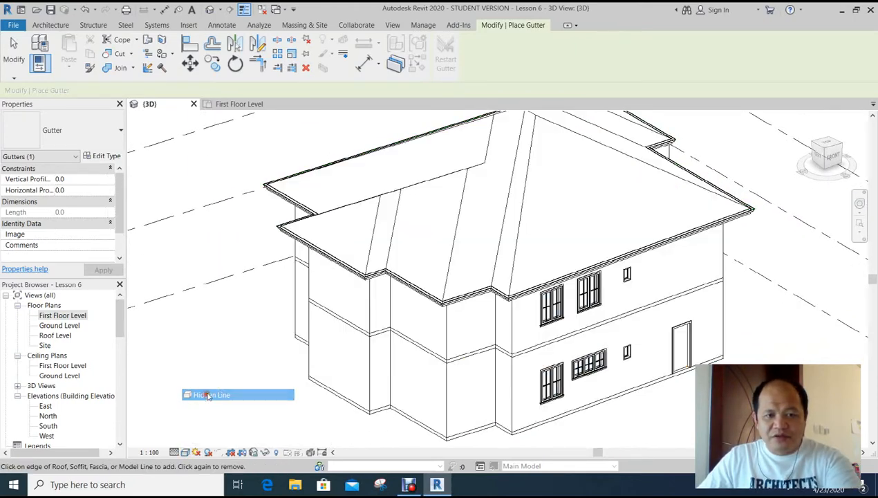
shift+middle_drag(387, 404, 341, 387)
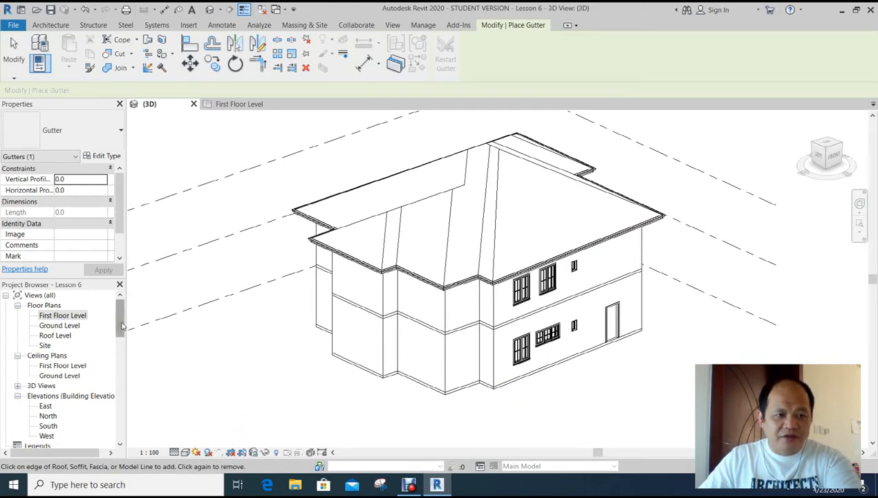
Step: Finish placing gutters and open the Ground Level floor plan with the house layout in view
key(Escape)
drag(121, 325, 123, 342)
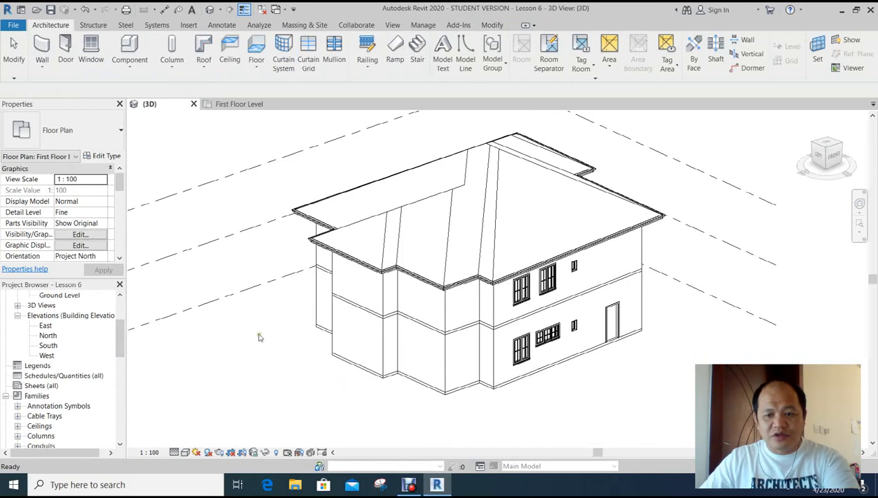
click(263, 371)
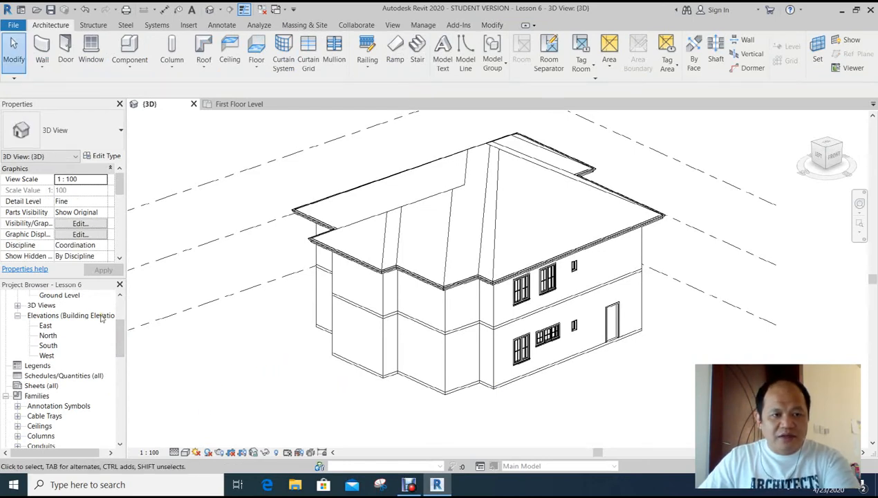
scroll(114, 331, up, 3)
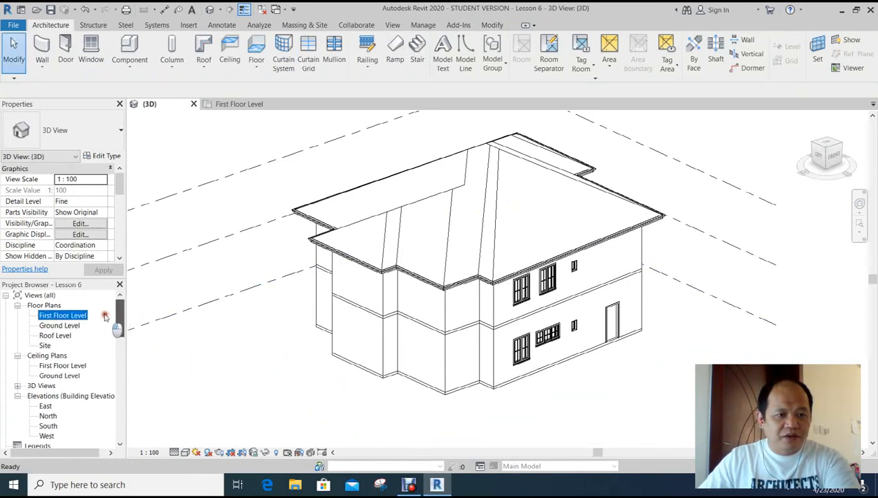
double_click(59, 325)
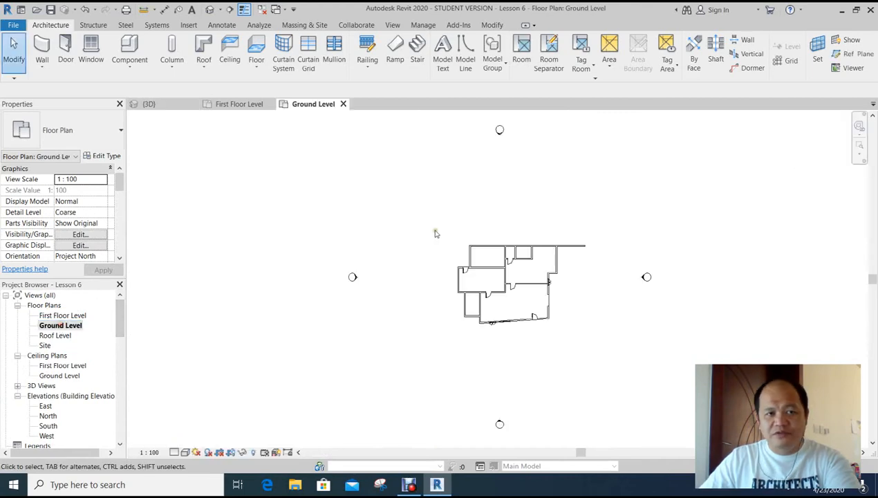
scroll(533, 319, up, 6)
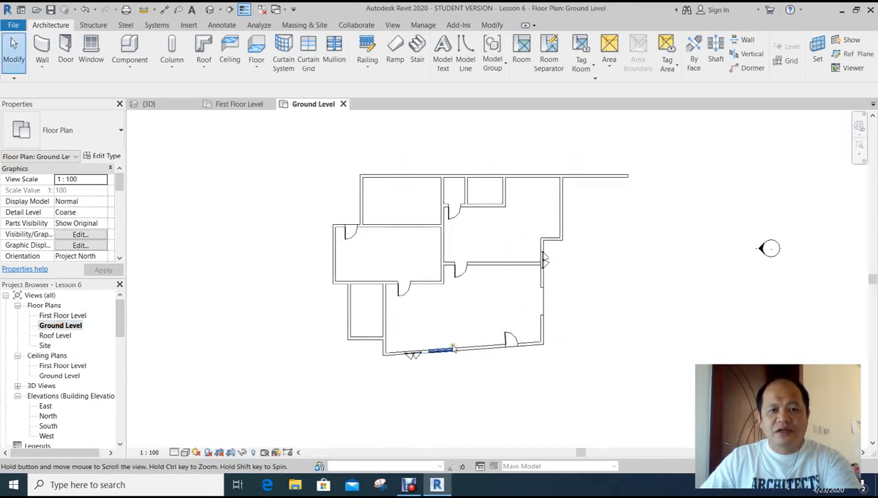
scroll(470, 326, down, 3)
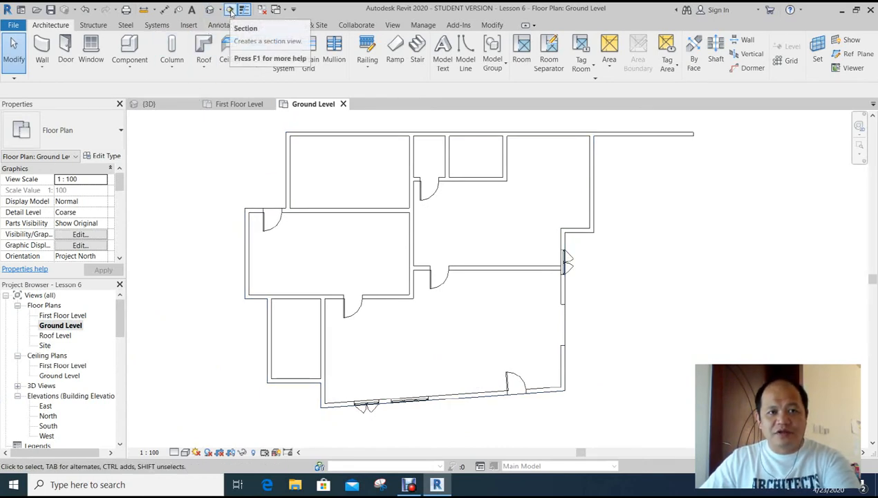
Step: Draw a horizontal building section line across the full width of the ground floor, through the front rooms and looking towards the rear
click(231, 10)
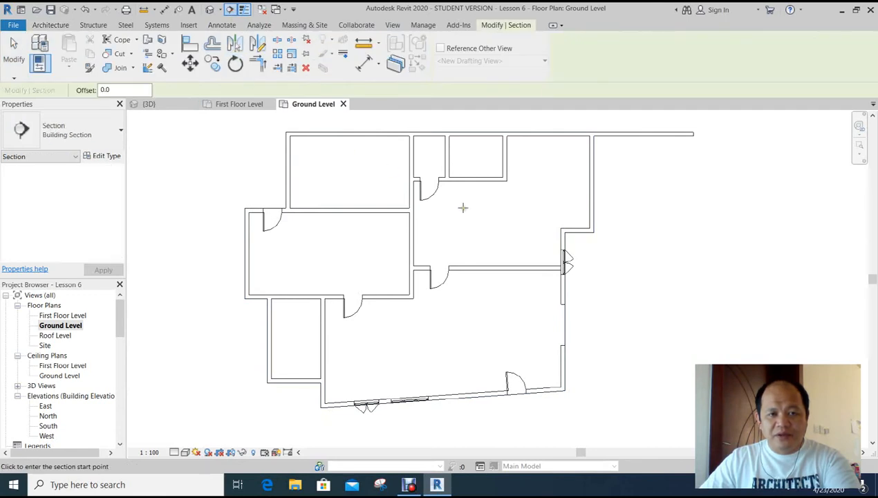
scroll(466, 218, down, 3)
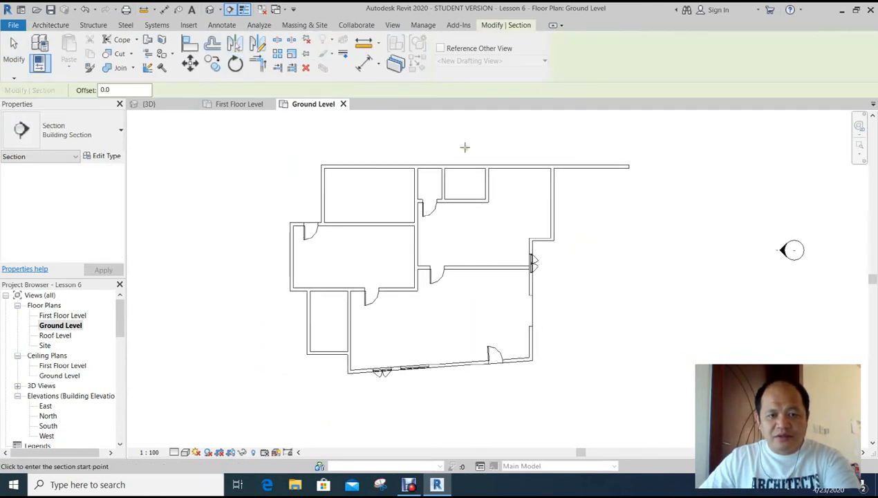
click(249, 310)
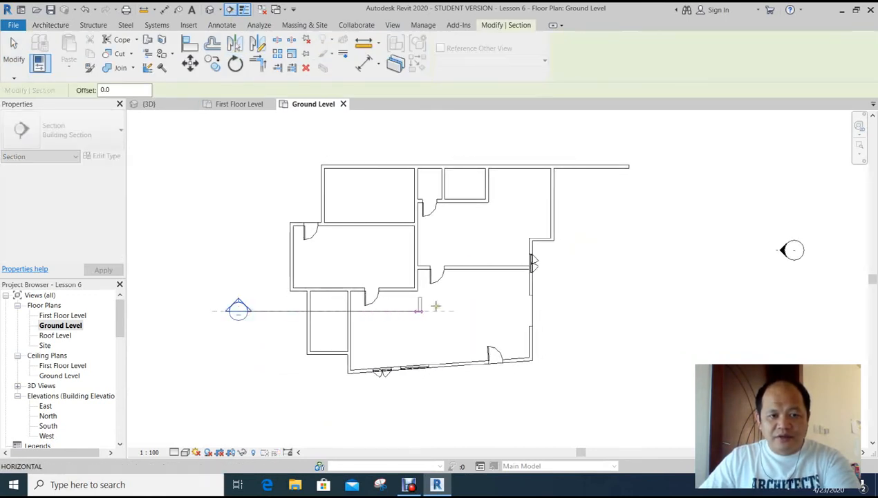
click(595, 310)
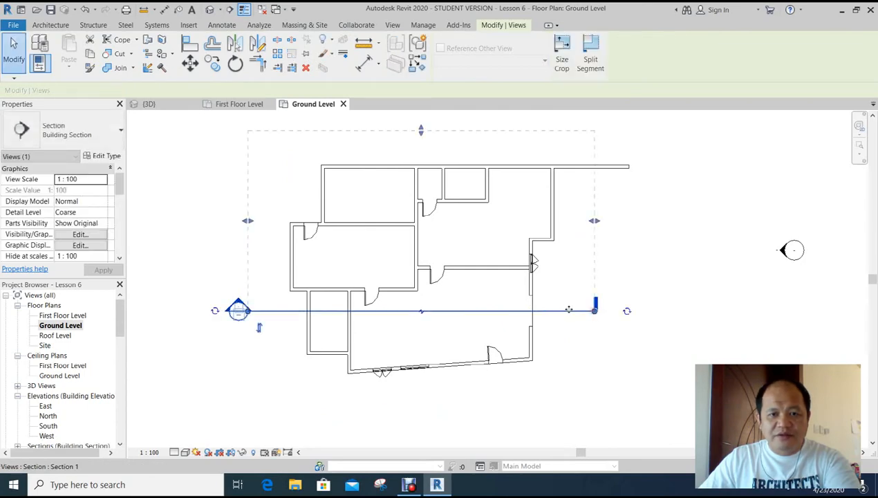
scroll(563, 330, up, 3)
middle_drag(576, 338, 658, 421)
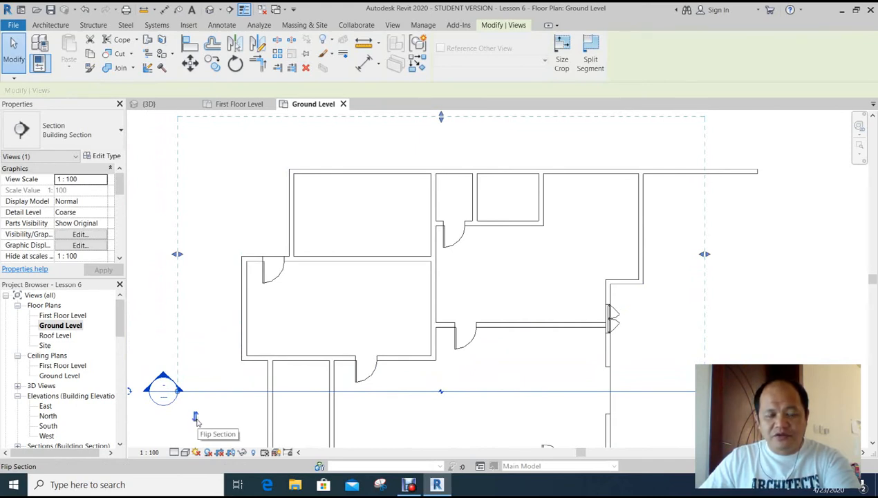
Step: Flip the section's viewing direction towards the front of the house and flip it back towards the rear
middle_drag(222, 416, 273, 371)
click(222, 371)
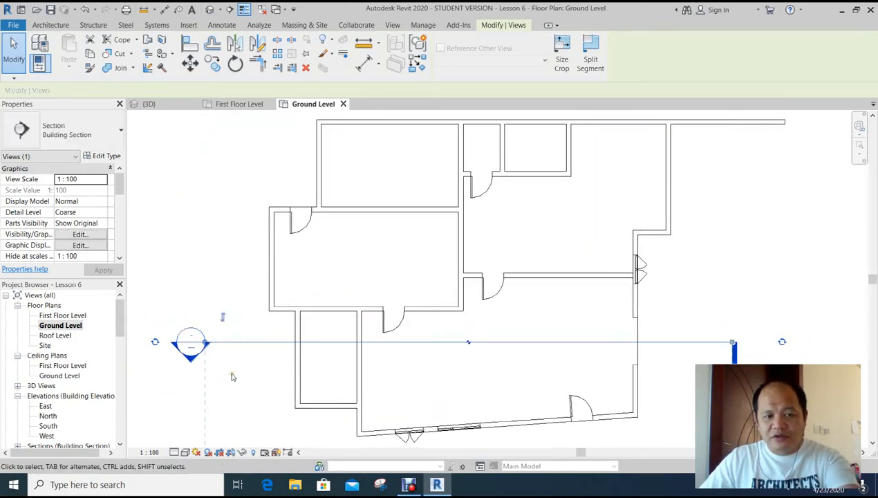
click(222, 319)
scroll(250, 345, down, 3)
middle_drag(256, 353, 232, 384)
scroll(221, 394, up, 3)
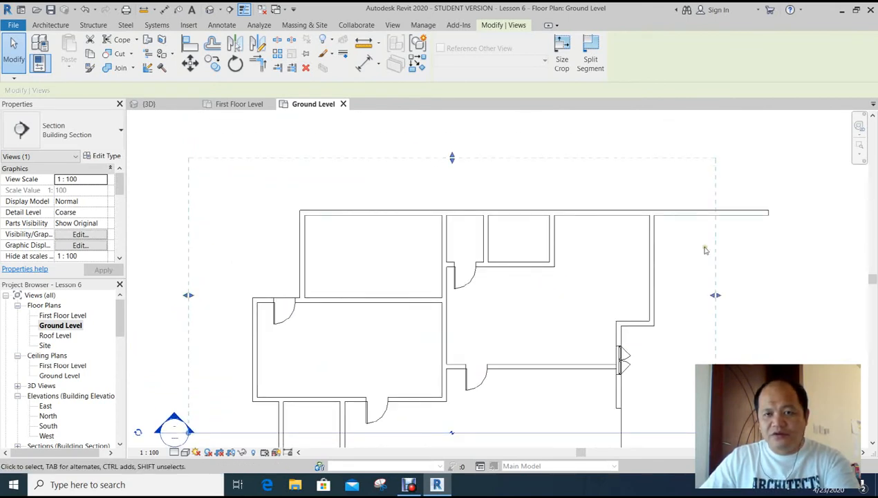
scroll(705, 250, down, 3)
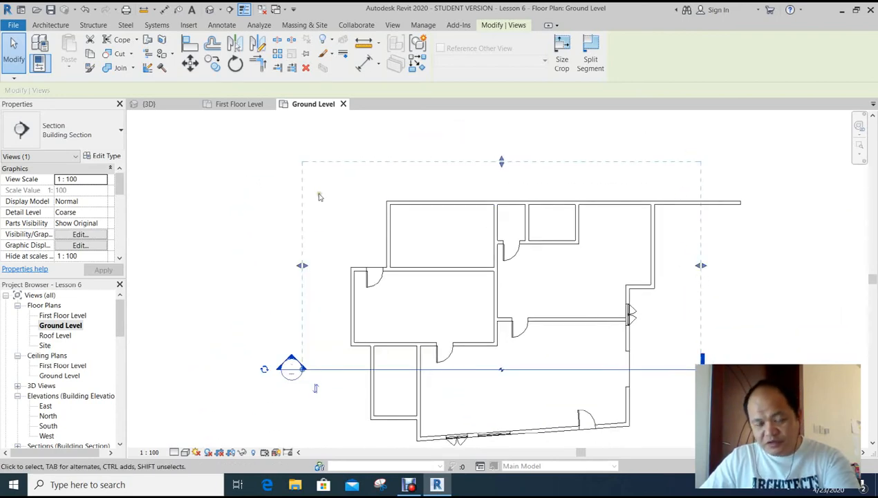
Step: Open the view of the new building section from its line on the Ground Level plan
middle_drag(601, 261, 529, 283)
right_click(269, 348)
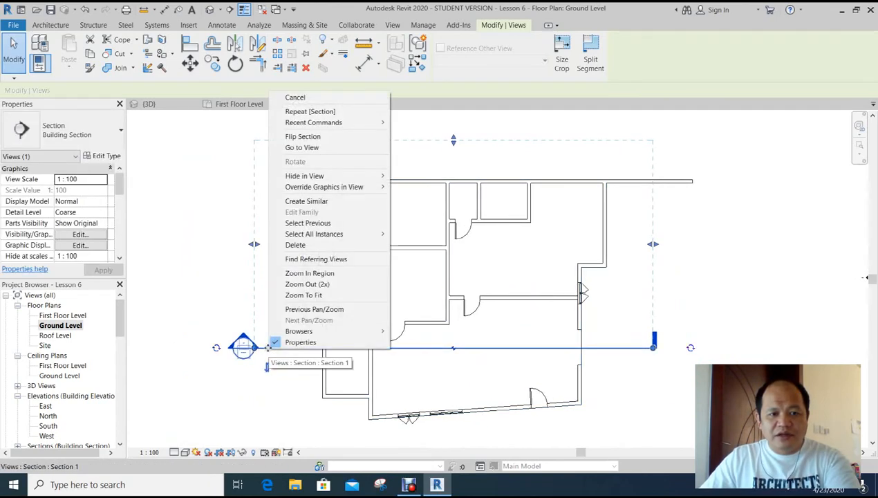
click(304, 147)
scroll(449, 280, down, 4)
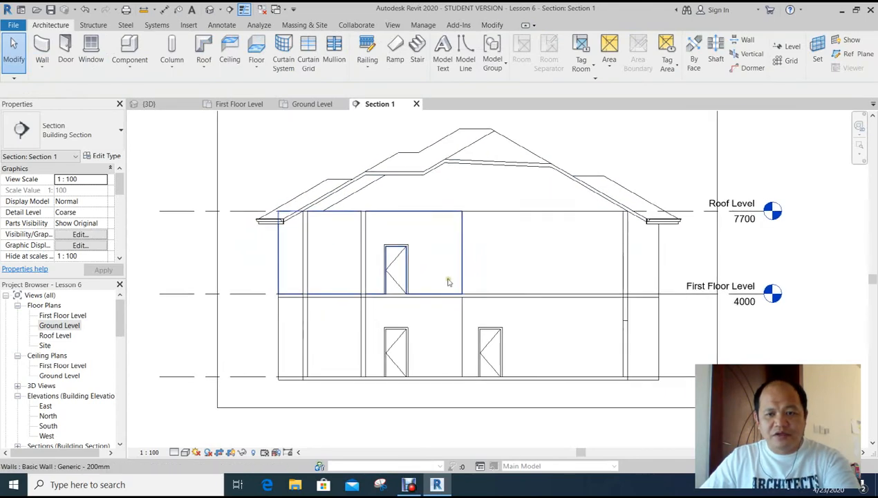
middle_drag(476, 294, 431, 328)
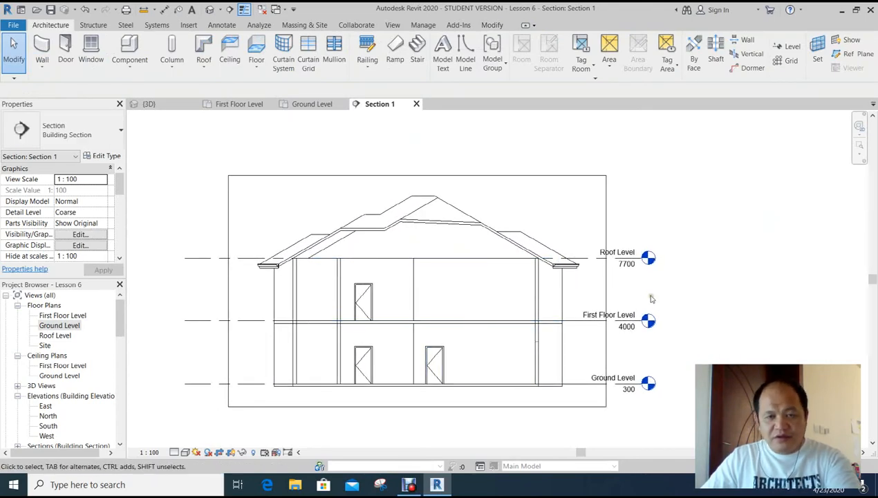
Step: Extend the head end of the Roof Level line and its aligned levels farther outside the section's crop region
scroll(632, 279, up, 2)
scroll(626, 294, down, 2)
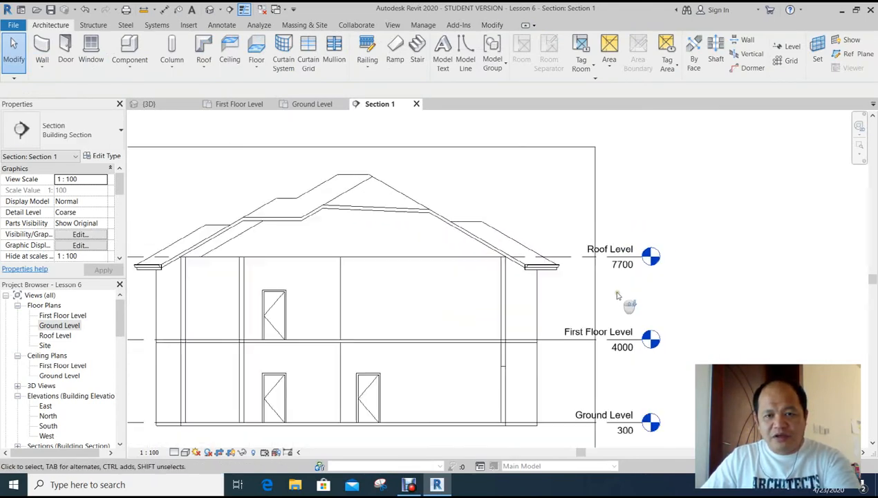
middle_drag(624, 300, 638, 271)
scroll(636, 274, up, 1)
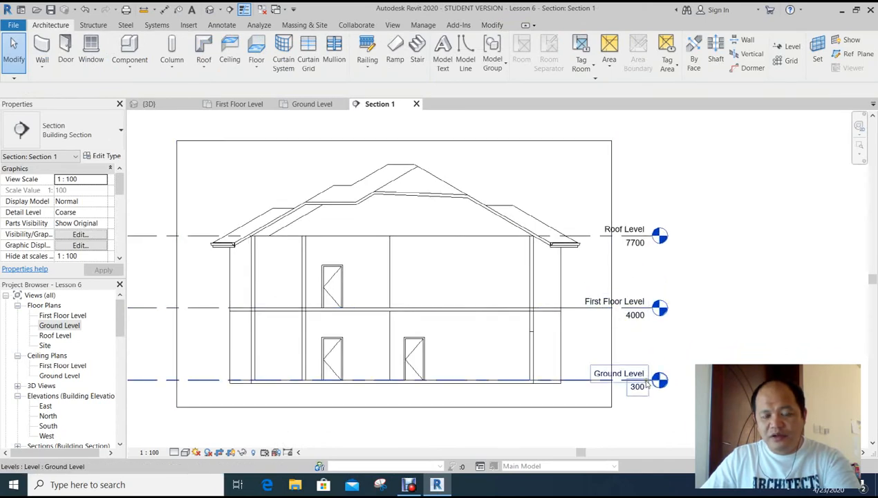
middle_drag(650, 354, 684, 336)
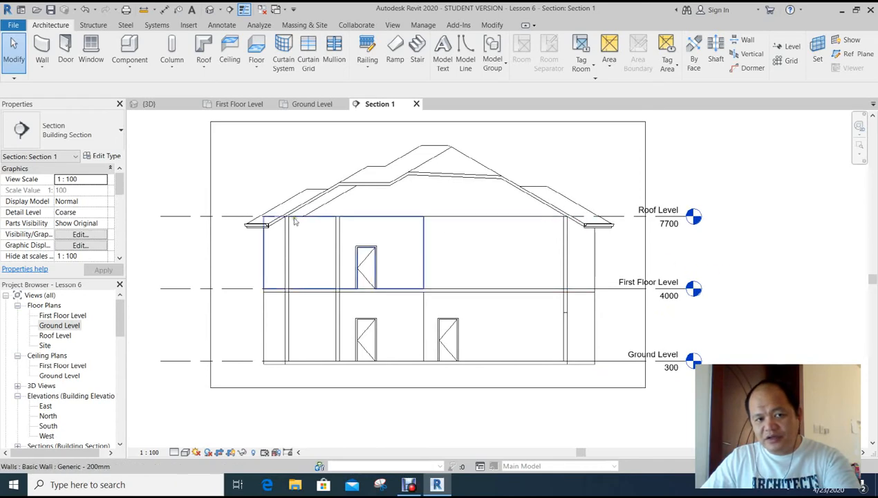
click(176, 221)
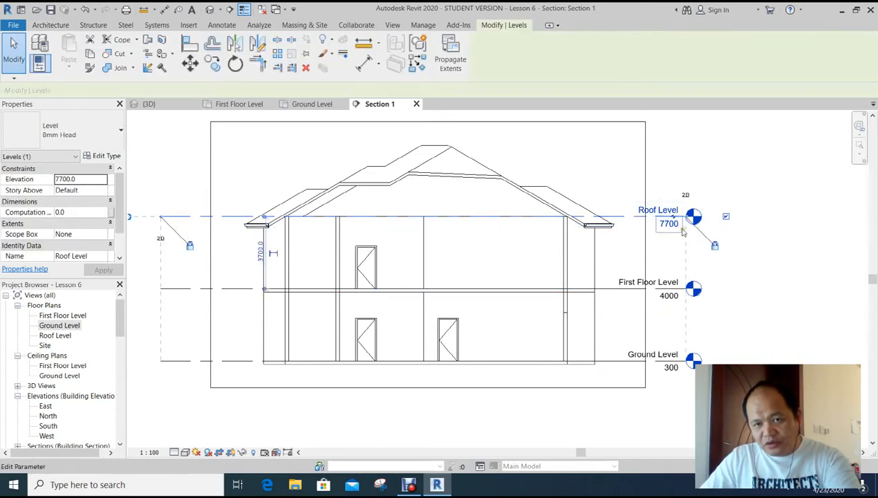
scroll(682, 232, up, 5)
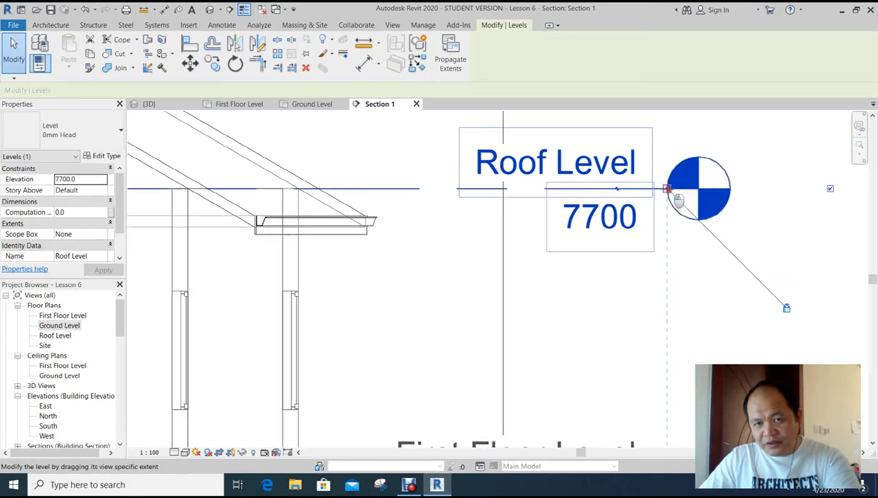
scroll(690, 197, down, 3)
scroll(733, 198, down, 3)
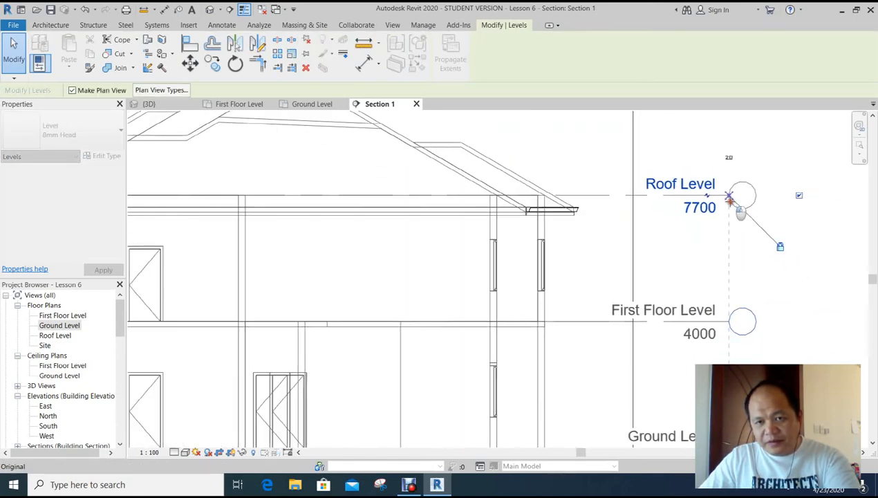
middle_drag(740, 195, 800, 202)
scroll(801, 202, down, 5)
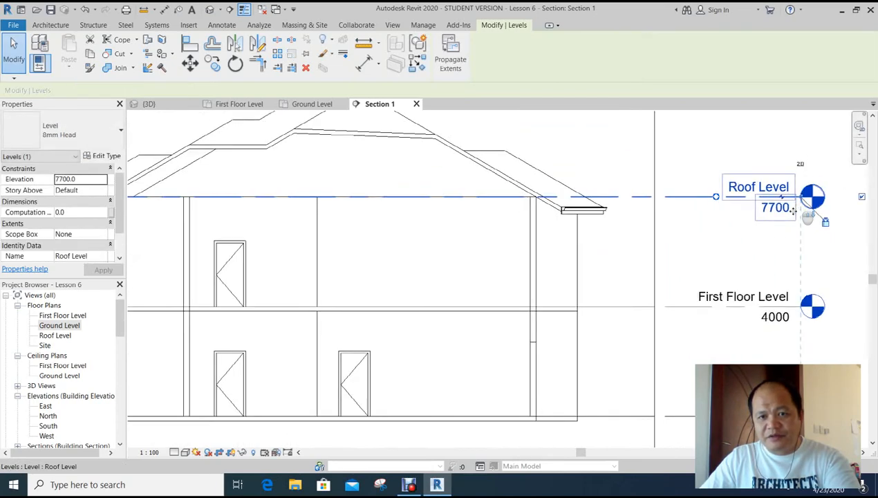
middle_drag(766, 242, 774, 260)
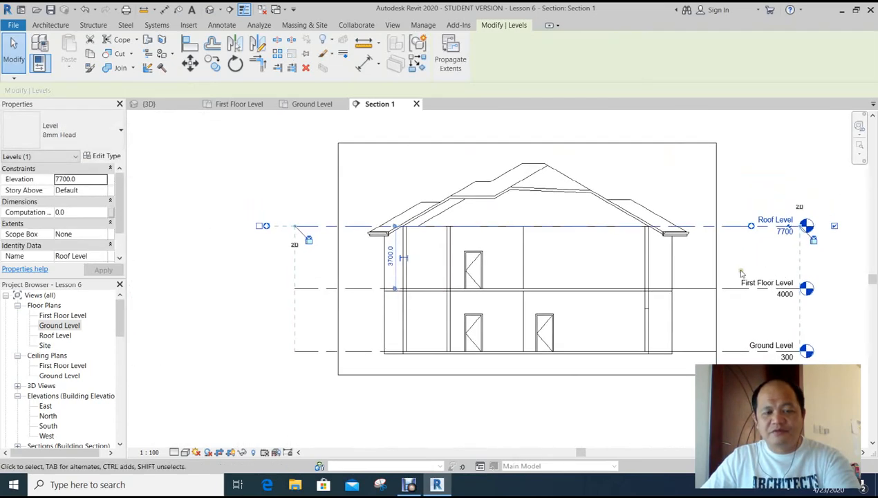
Step: Select the section view's crop region, hide it and show it again
click(708, 353)
scroll(669, 379, up, 2)
middle_drag(669, 379, 631, 445)
click(632, 436)
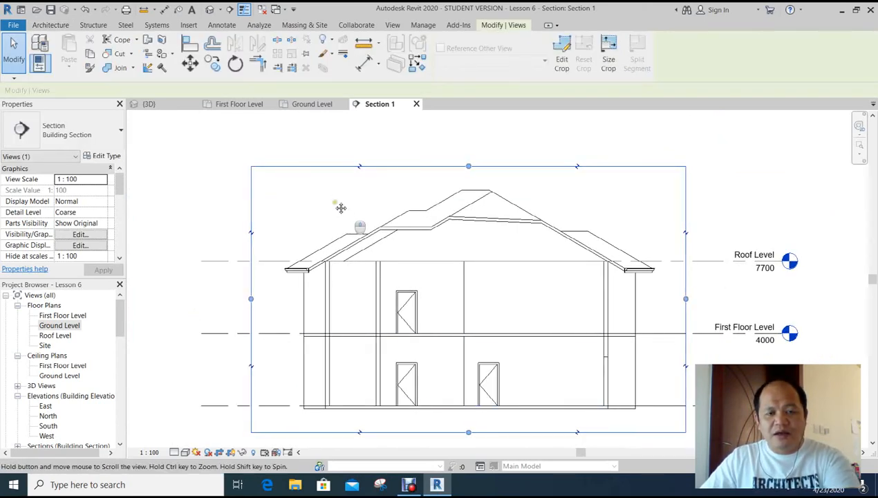
middle_drag(341, 210, 330, 175)
scroll(320, 214, down, 1)
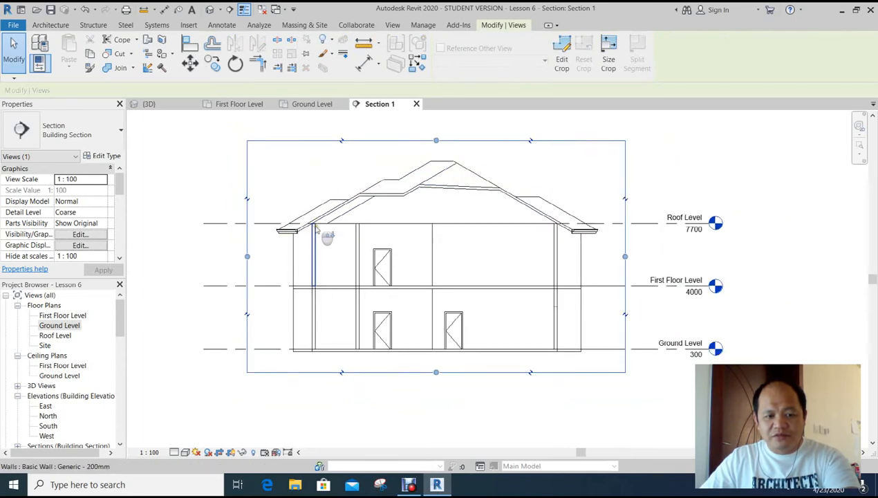
click(231, 453)
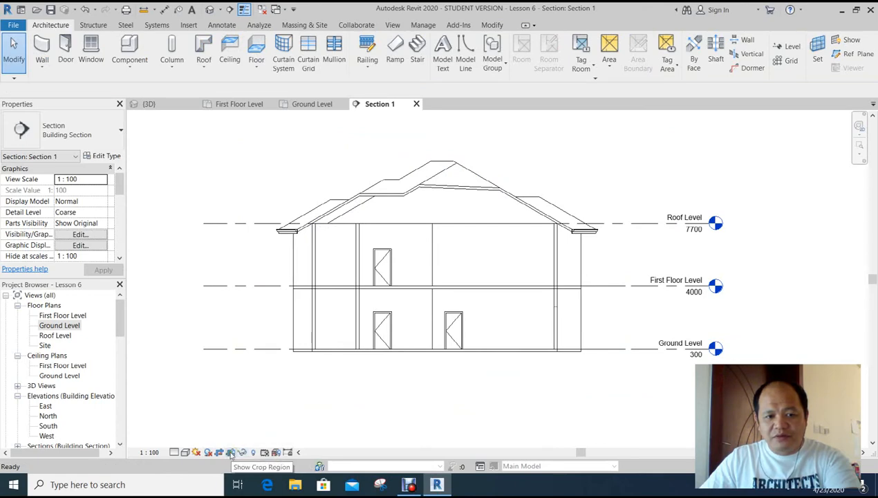
click(231, 452)
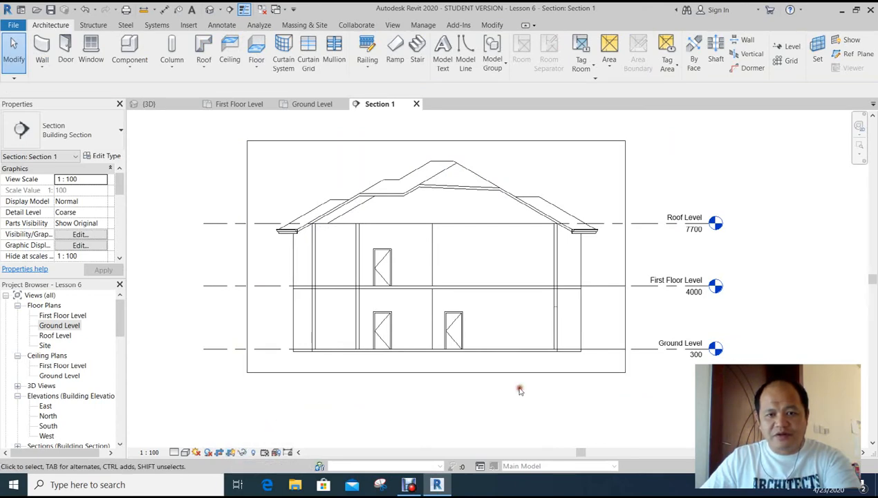
scroll(498, 397, up, 3)
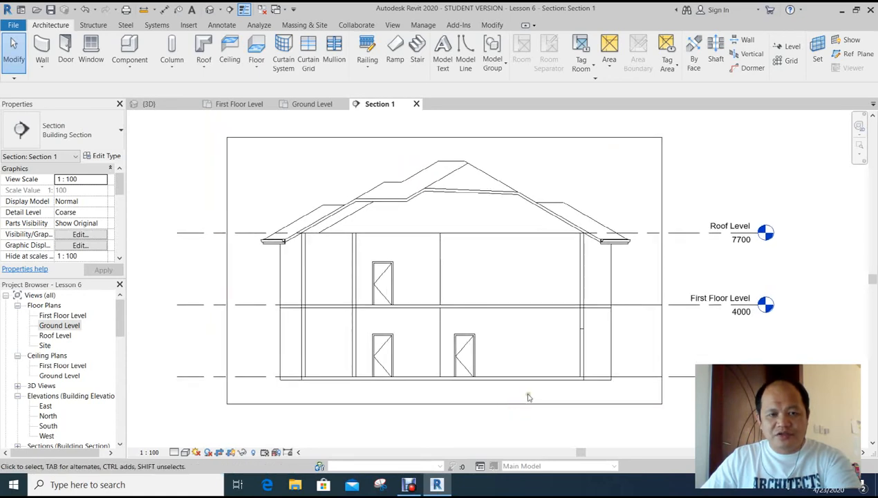
Step: Preview the section in the Shaded and Consistent Colors visual styles and return it to Hidden Line
click(185, 452)
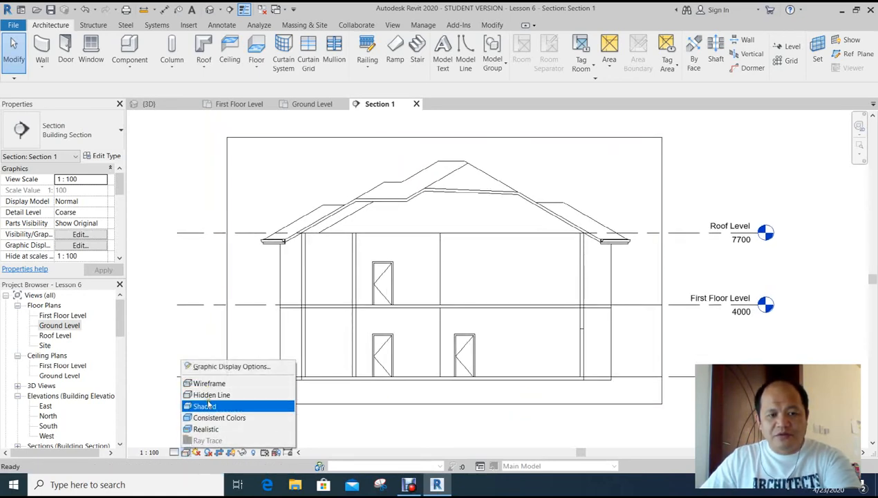
click(207, 407)
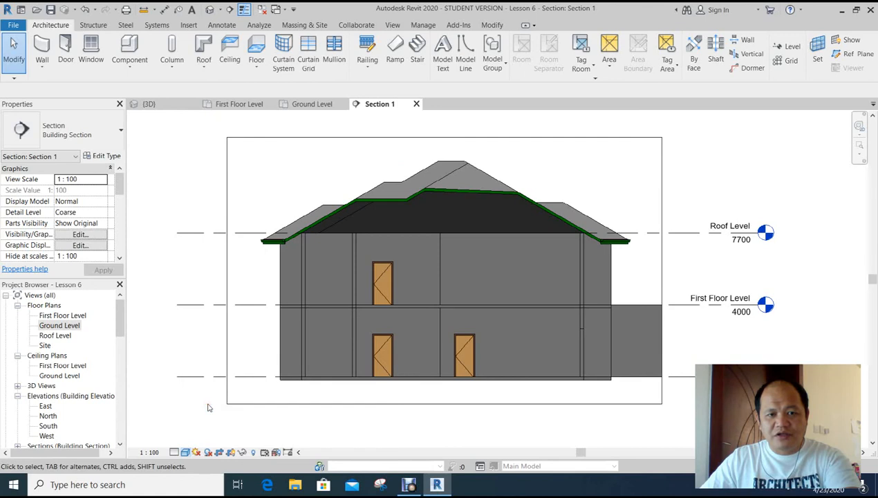
click(187, 452)
click(219, 418)
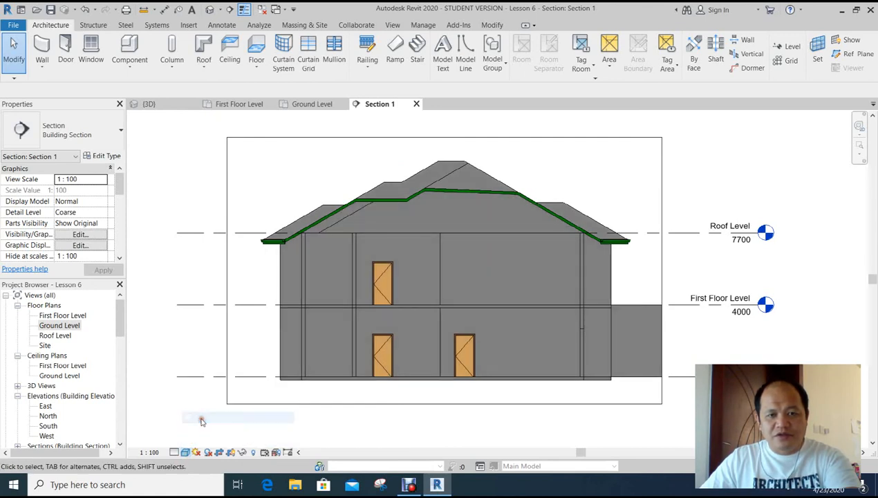
click(186, 452)
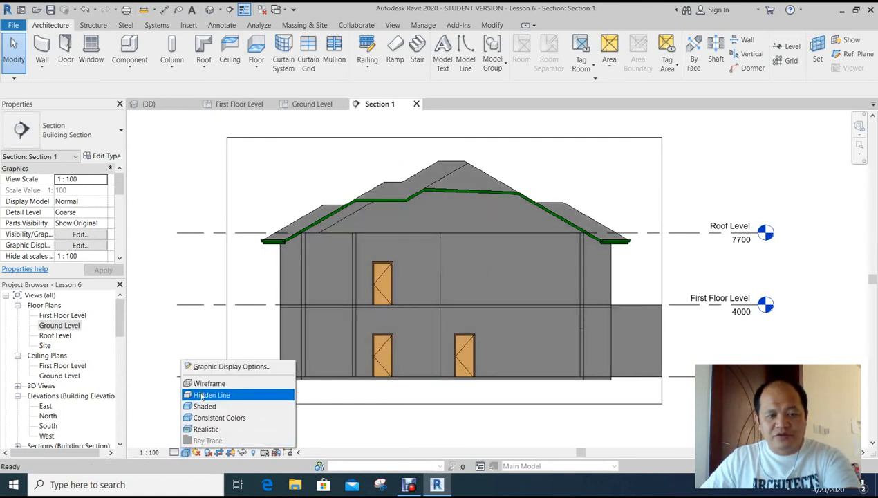
click(202, 395)
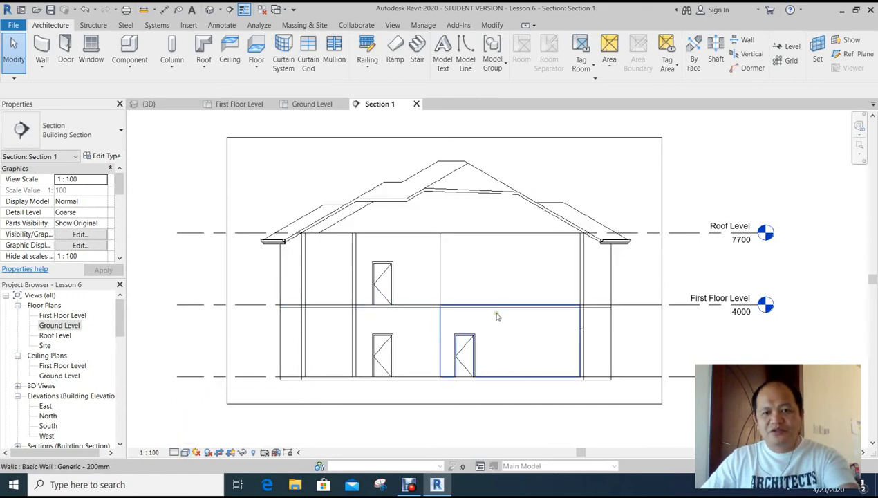
middle_drag(445, 391, 402, 409)
scroll(470, 414, up, 3)
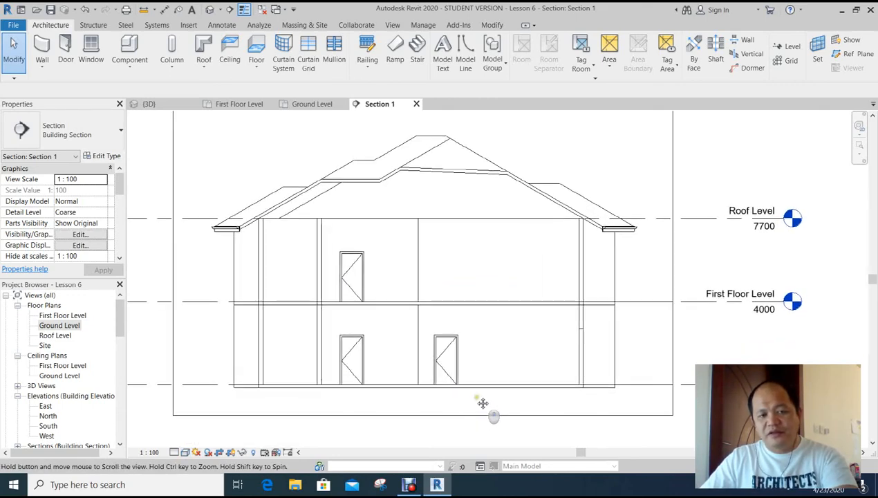
middle_drag(474, 402, 473, 401)
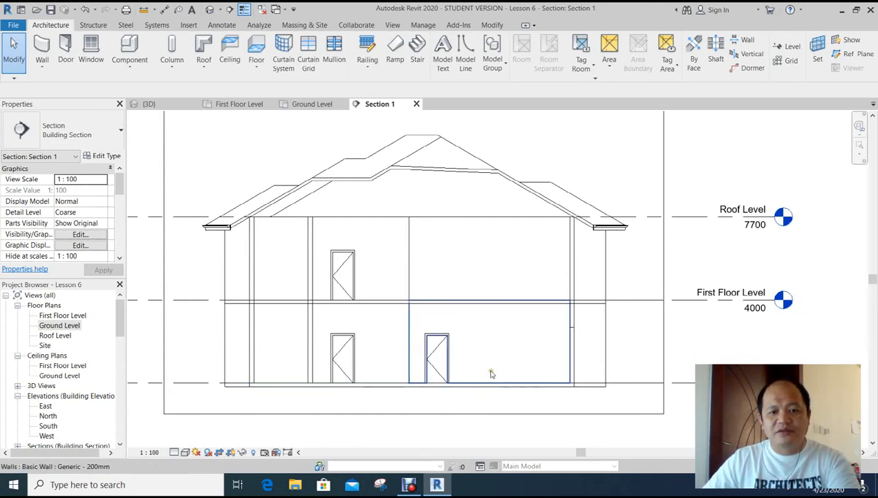
scroll(475, 342, down, 3)
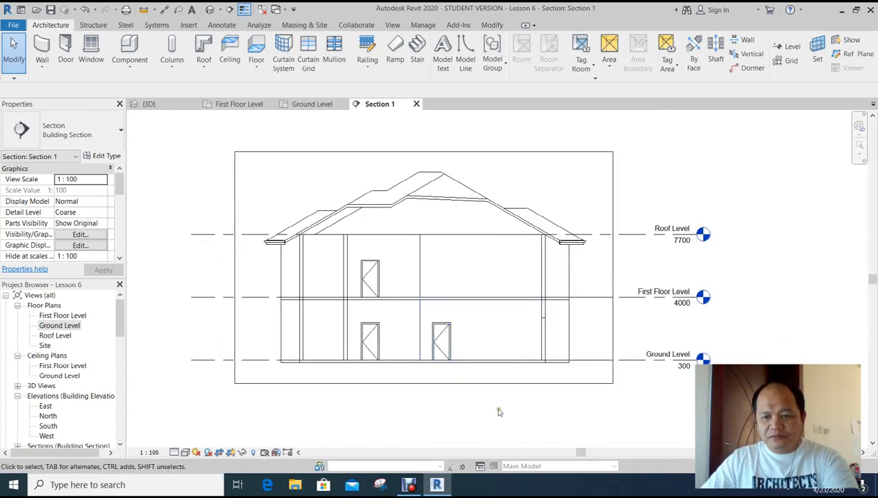
middle_drag(498, 408, 492, 398)
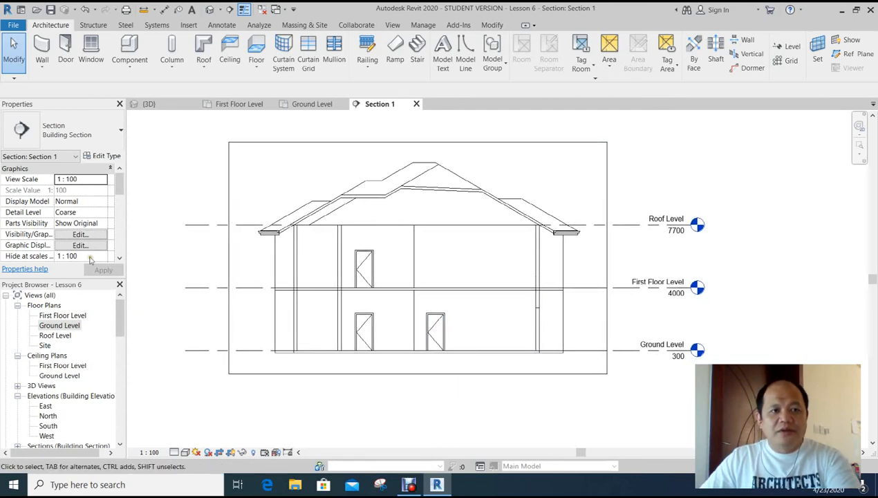
Step: Switch to the 3D view and examine the gutter along the roof eaves and the overall house model from the front
click(168, 104)
middle_drag(527, 359, 506, 397)
scroll(501, 383, up, 3)
scroll(523, 382, down, 2)
middle_drag(574, 399, 550, 417)
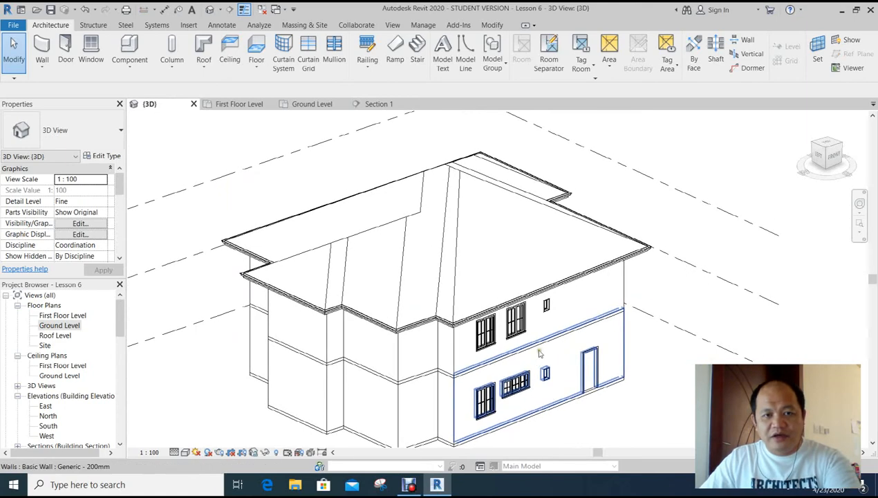
scroll(468, 323, up, 4)
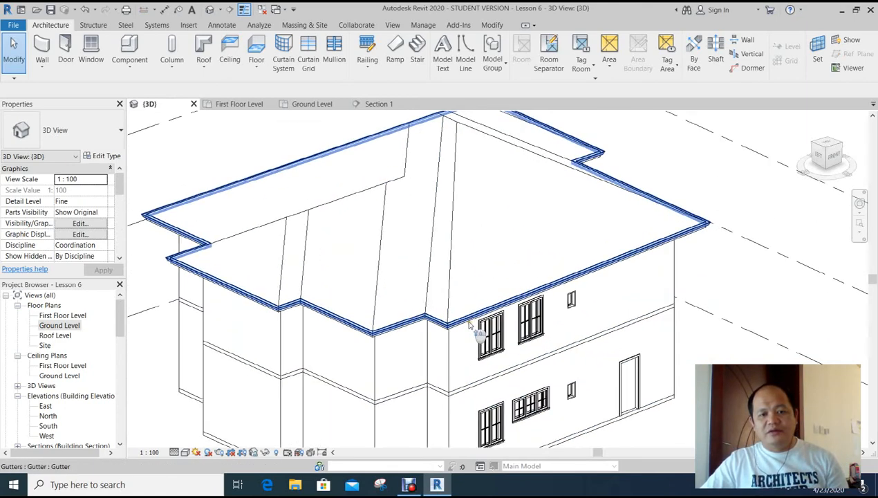
scroll(467, 325, up, 1)
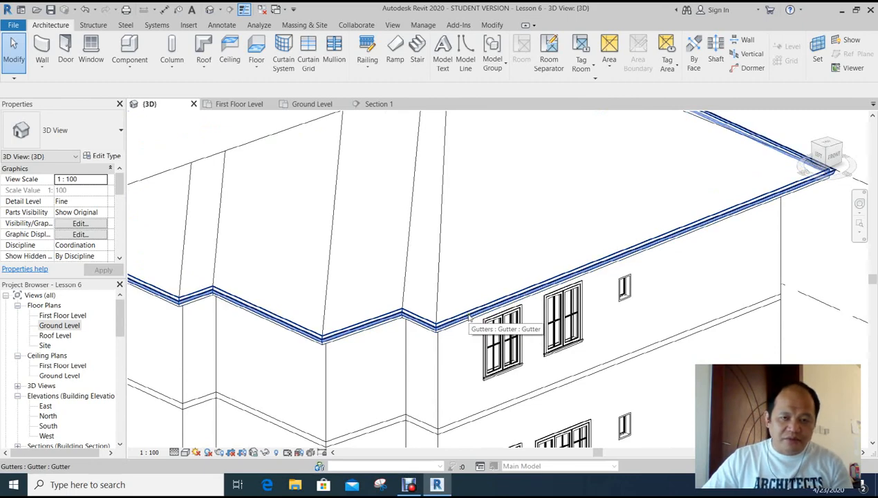
scroll(469, 317, up, 3)
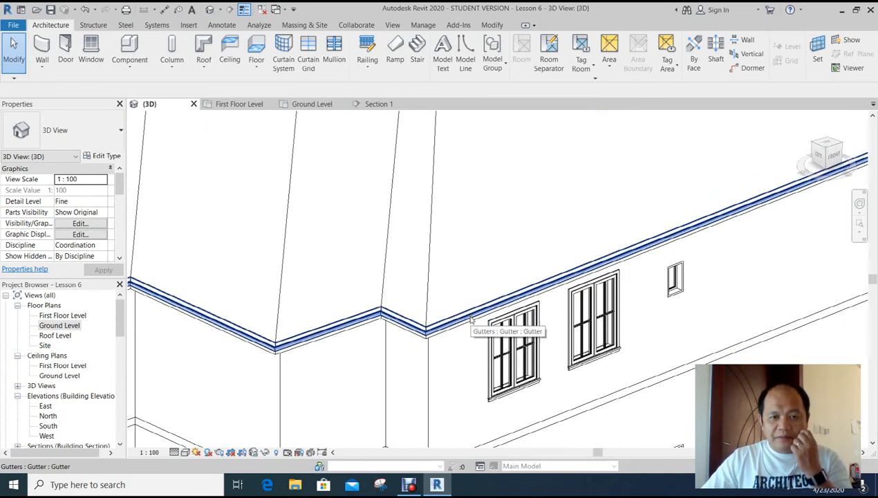
scroll(470, 318, down, 6)
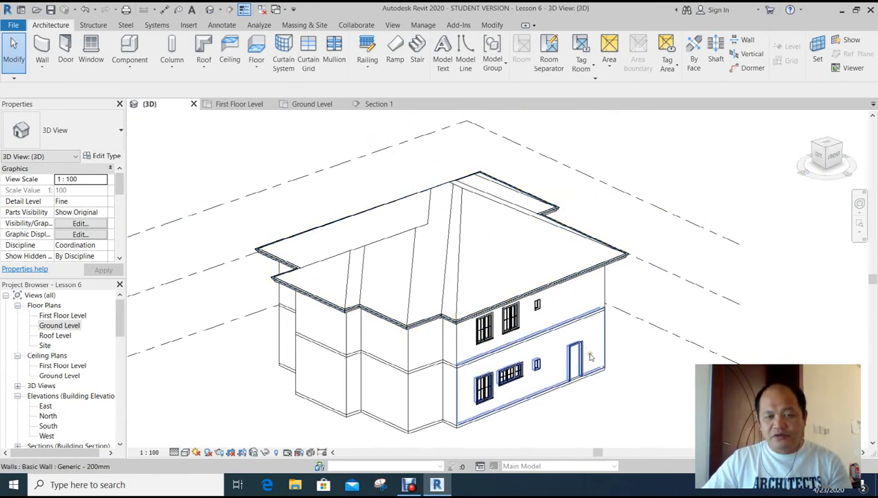
middle_drag(573, 387, 540, 413)
scroll(580, 349, up, 1)
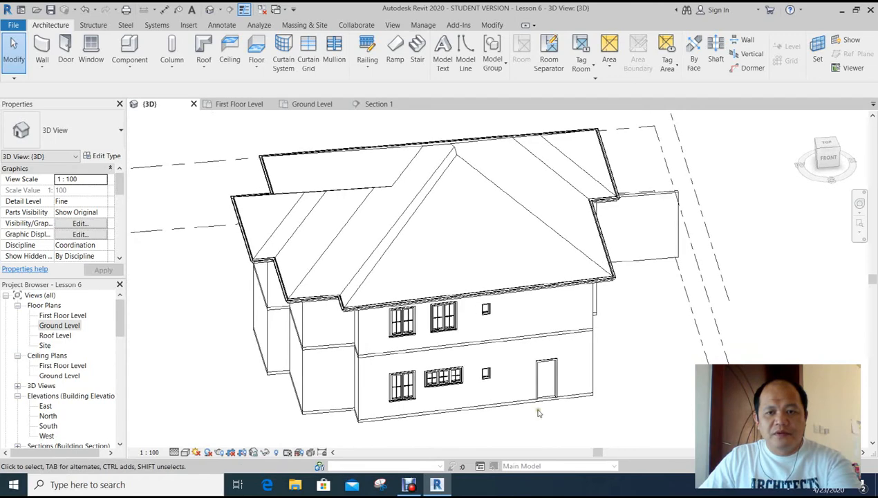